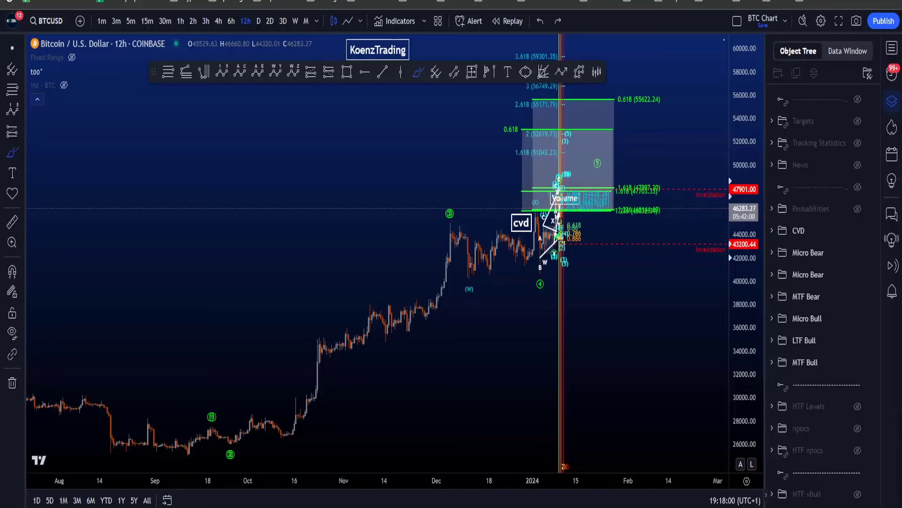
# - Brush a large loop around the 12-hour price action and trace the rally from its autumn lows, undoing both strokes
pyautogui.moveTo(412, 336)
pyautogui.mouseDown()
pyautogui.moveTo(447, 341)
pyautogui.moveTo(432, 92)
pyautogui.moveTo(470, 359)
pyautogui.moveTo(591, 254)
pyautogui.mouseUp()
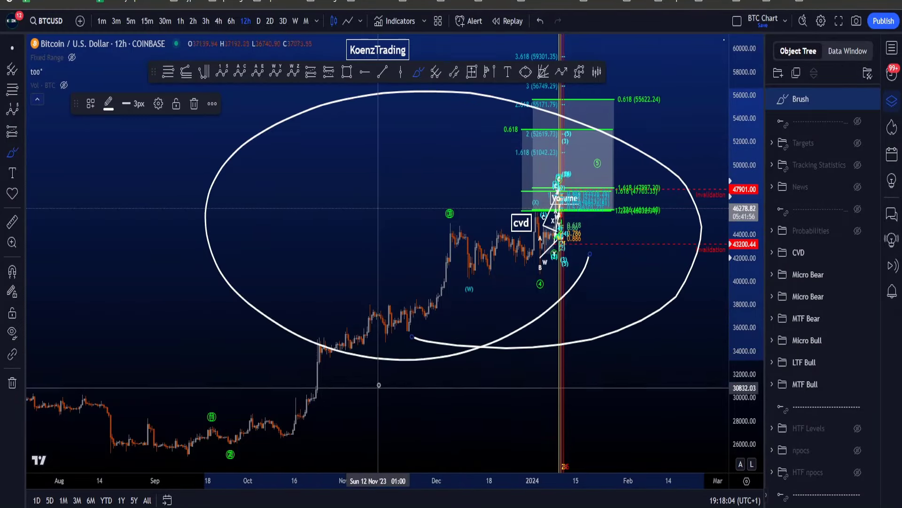
pyautogui.hotkey('ctrl', 'z')
pyautogui.hotkey('ctrl', 'z')
pyautogui.moveTo(169, 456)
pyautogui.mouseDown()
pyautogui.moveTo(274, 414)
pyautogui.moveTo(586, 142)
pyautogui.mouseUp()
pyautogui.hotkey('ctrl', 'z')
# - Brush a freehand path from the green wave 4 low toward the wave 5 label and undo it
pyautogui.scroll(5, 617, 299)
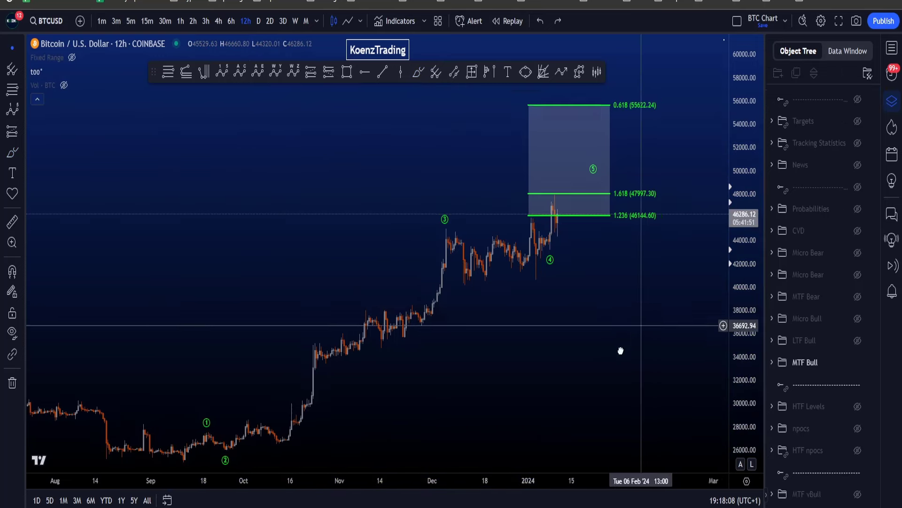
pyautogui.scroll(2, 575, 360)
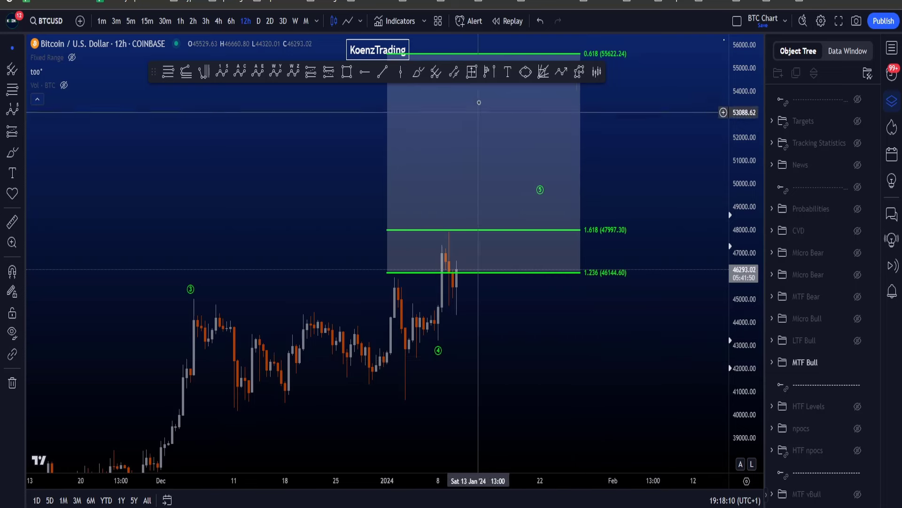
pyautogui.moveTo(447, 320)
pyautogui.mouseDown()
pyautogui.moveTo(453, 251)
pyautogui.moveTo(514, 155)
pyautogui.moveTo(545, 163)
pyautogui.moveTo(547, 188)
pyautogui.mouseUp()
pyautogui.hotkey('ctrl', 'z')
pyautogui.hotkey('ctrl', 'z')
pyautogui.hotkey('ctrl', 'z')
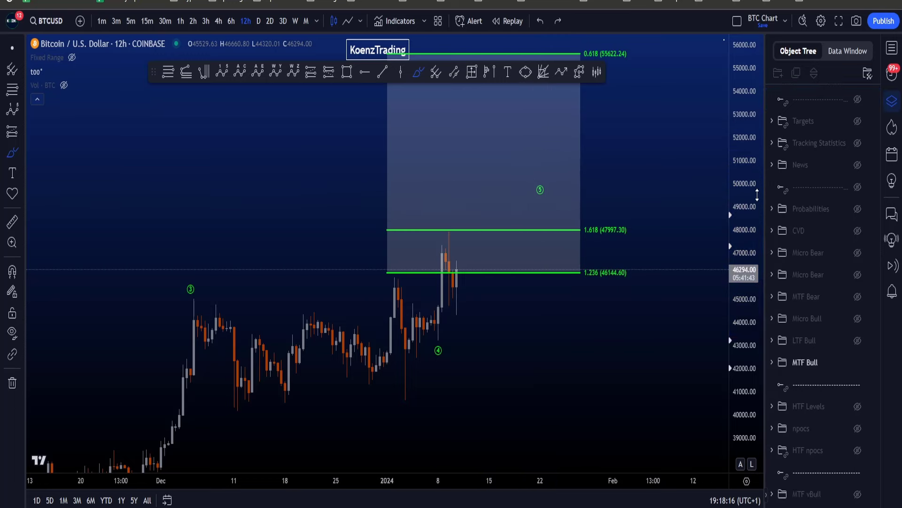
# - Make freehand brush marks beside the recent candles and around the green target box, and undo them
pyautogui.moveTo(743, 183); pyautogui.dragTo(742, 316)
pyautogui.moveTo(660, 302)
pyautogui.mouseDown()
pyautogui.moveTo(348, 207)
pyautogui.moveTo(574, 97)
pyautogui.moveTo(665, 258)
pyautogui.moveTo(553, 293)
pyautogui.mouseUp()
pyautogui.hotkey('ctrl', 'z')
pyautogui.moveTo(633, 254)
pyautogui.mouseDown()
pyautogui.moveTo(560, 275)
pyautogui.moveTo(637, 258)
pyautogui.moveTo(646, 126)
pyautogui.moveTo(604, 173)
pyautogui.moveTo(656, 256)
pyautogui.mouseUp()
pyautogui.hotkey('ctrl', 'z')
# - Hide the MTF Bull drawing group, show the LTF Bull group and switch the chart to the 1-hour timeframe
pyautogui.click(857, 363)
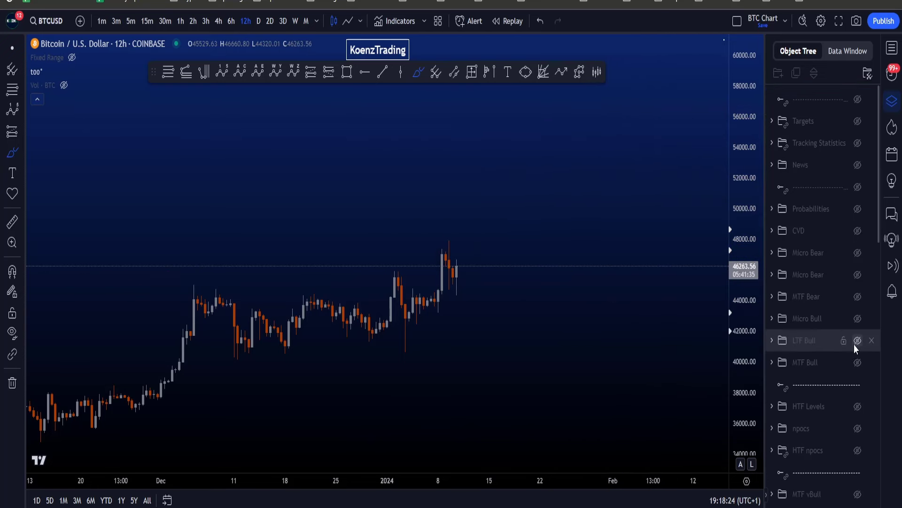
pyautogui.click(858, 340)
pyautogui.click(181, 21)
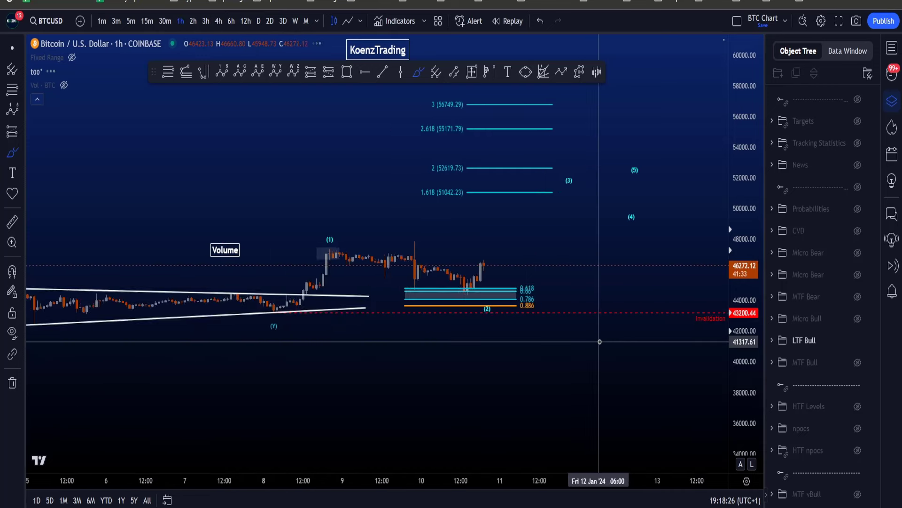
# - Trace the correction through (W) and (X) to (Y) with the brush and undo the stroke
pyautogui.scroll(-3, 691, 343)
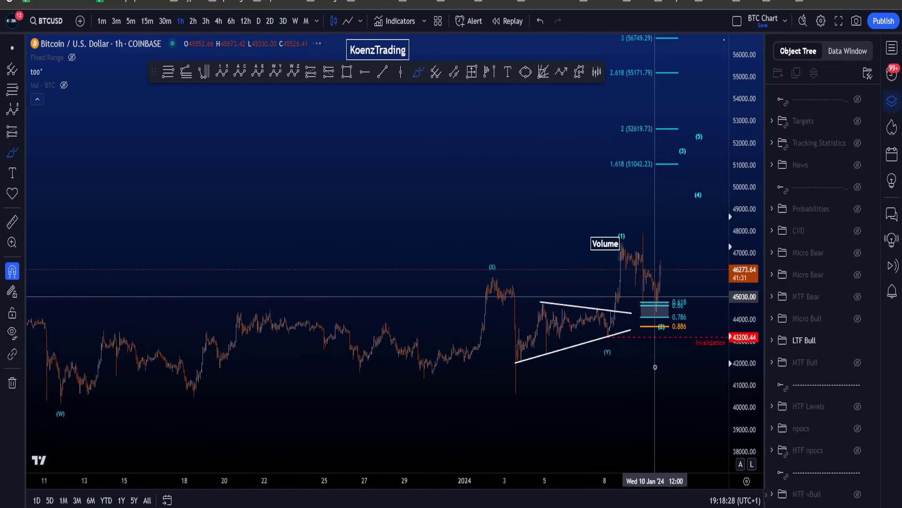
pyautogui.moveTo(124, 319)
pyautogui.mouseDown()
pyautogui.moveTo(137, 333)
pyautogui.moveTo(537, 288)
pyautogui.moveTo(617, 352)
pyautogui.mouseUp()
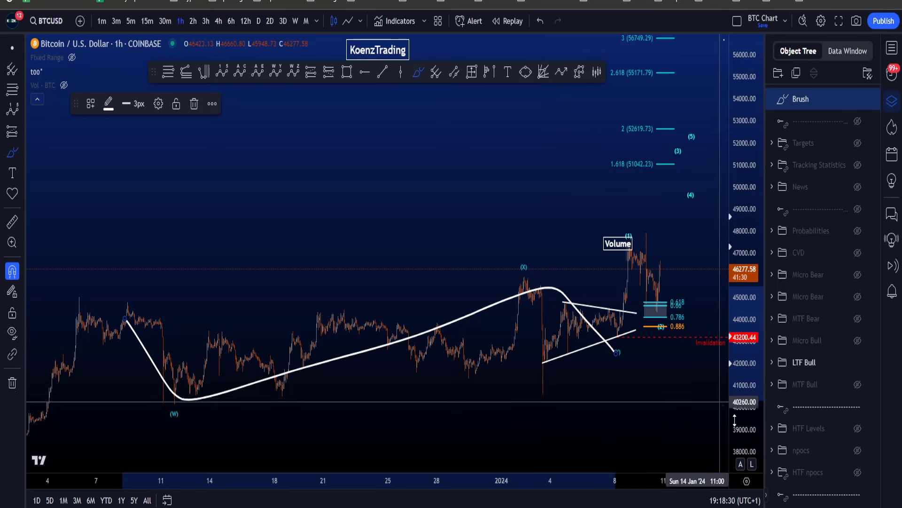
pyautogui.hotkey('ctrl', 'z')
# - Brush the path from the (Y) low over (1) and down to (2), continue toward (3), and undo it
pyautogui.scroll(10, 672, 388)
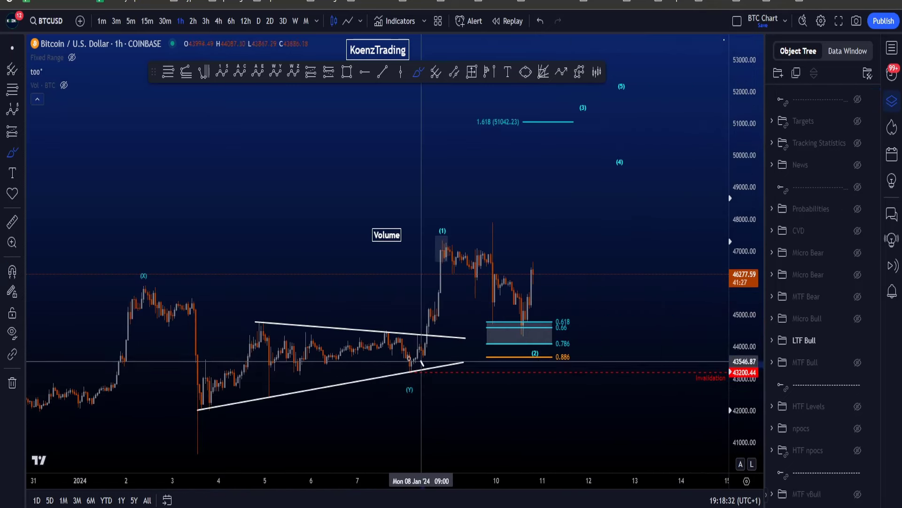
pyautogui.moveTo(411, 369)
pyautogui.mouseDown()
pyautogui.moveTo(443, 242)
pyautogui.moveTo(540, 311)
pyautogui.mouseUp()
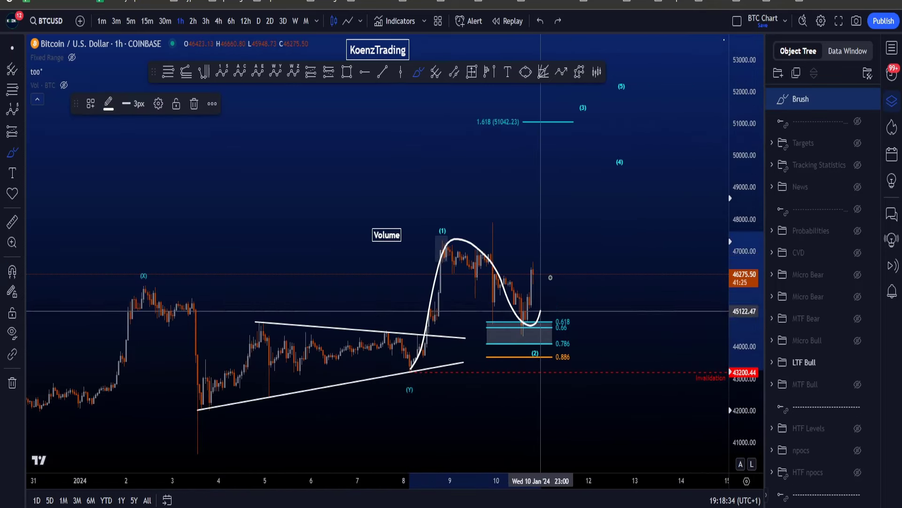
pyautogui.moveTo(551, 277); pyautogui.dragTo(581, 167)
pyautogui.hotkey('ctrl', 'z')
# - Loop the brush from the wave (1) label around the 0.618–0.886 retracement zone at (2), and remove the marks
pyautogui.moveTo(449, 218)
pyautogui.mouseDown()
pyautogui.moveTo(437, 217)
pyautogui.moveTo(455, 226)
pyautogui.moveTo(521, 346)
pyautogui.mouseUp()
pyautogui.moveTo(583, 331); pyautogui.dragTo(483, 308)
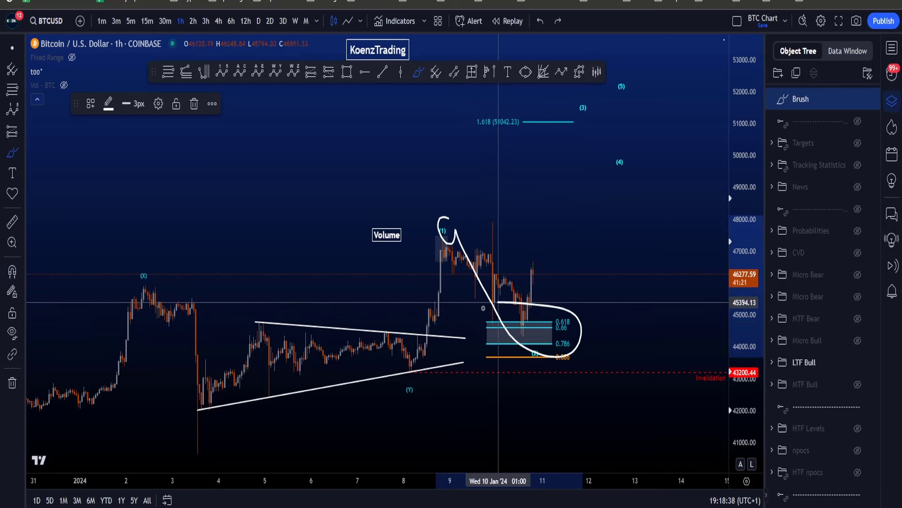
pyautogui.moveTo(533, 352); pyautogui.dragTo(548, 356)
pyautogui.hotkey('ctrl', 'z')
# - Mark the bounce from the wave (2) retracement zone with short brush strokes and undo all of them
pyautogui.moveTo(745, 419); pyautogui.dragTo(745, 380)
pyautogui.scroll(3, 626, 367)
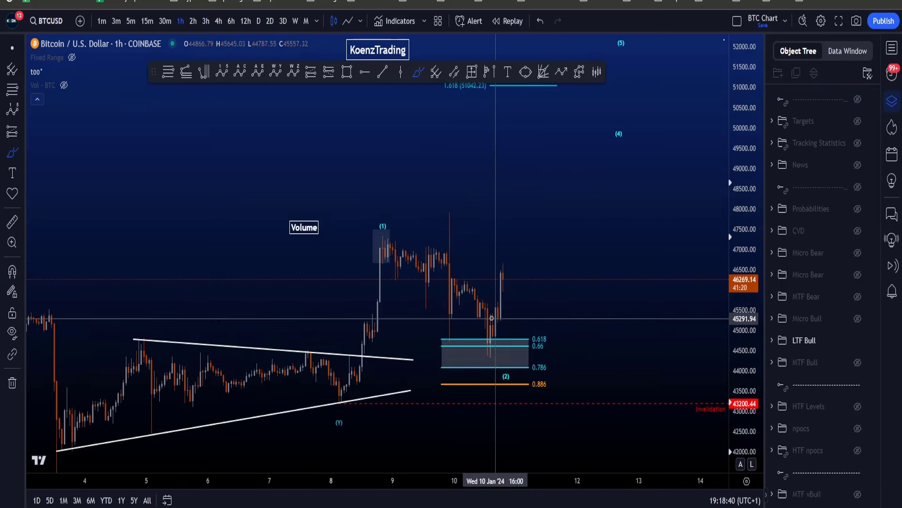
pyautogui.moveTo(479, 313); pyautogui.dragTo(518, 313)
pyautogui.moveTo(552, 358)
pyautogui.mouseDown()
pyautogui.moveTo(558, 375)
pyautogui.moveTo(546, 357)
pyautogui.mouseUp()
pyautogui.hotkey('ctrl', 'z')
pyautogui.hotkey('ctrl', 'z')
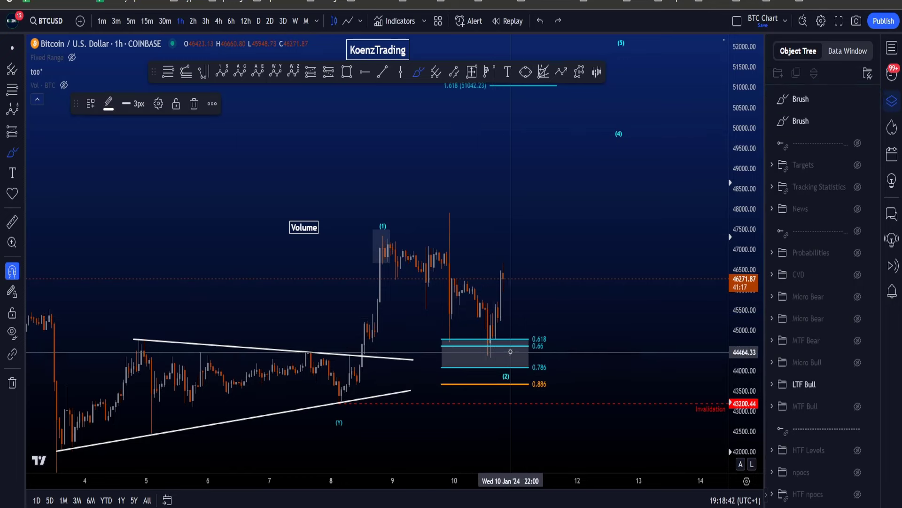
pyautogui.moveTo(496, 330)
pyautogui.mouseDown()
pyautogui.moveTo(473, 352)
pyautogui.moveTo(498, 333)
pyautogui.mouseUp()
pyautogui.hotkey('ctrl', 'z')
# - Circle the low inside the wave (2) retracement zone, mark the wave (3) target at 1.618, and remove both strokes
pyautogui.moveTo(742, 243); pyautogui.dragTo(741, 323)
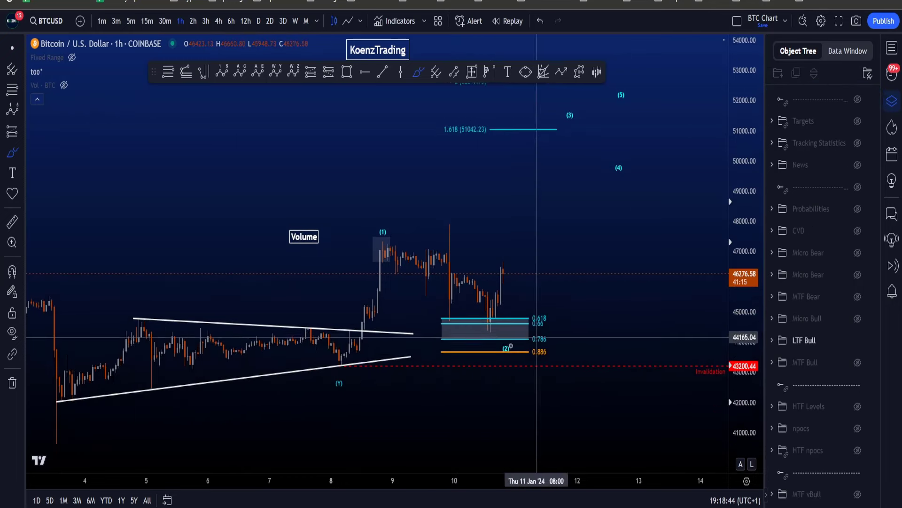
pyautogui.moveTo(496, 317)
pyautogui.mouseDown()
pyautogui.moveTo(498, 338)
pyautogui.moveTo(489, 313)
pyautogui.moveTo(499, 322)
pyautogui.mouseUp()
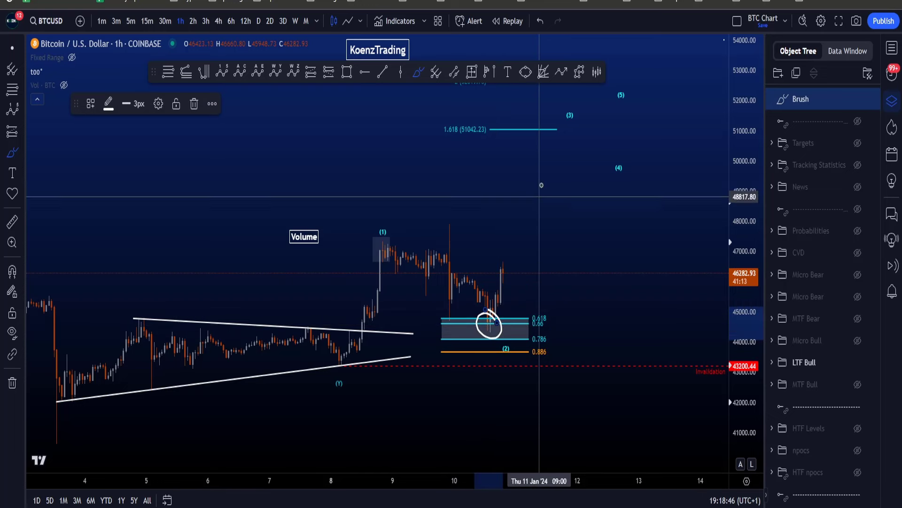
pyautogui.hotkey('ctrl', 'z')
pyautogui.press('Delete')
pyautogui.moveTo(567, 98)
pyautogui.mouseDown()
pyautogui.moveTo(566, 117)
pyautogui.moveTo(430, 126)
pyautogui.moveTo(490, 127)
pyautogui.mouseUp()
pyautogui.hotkey('ctrl', 'z')
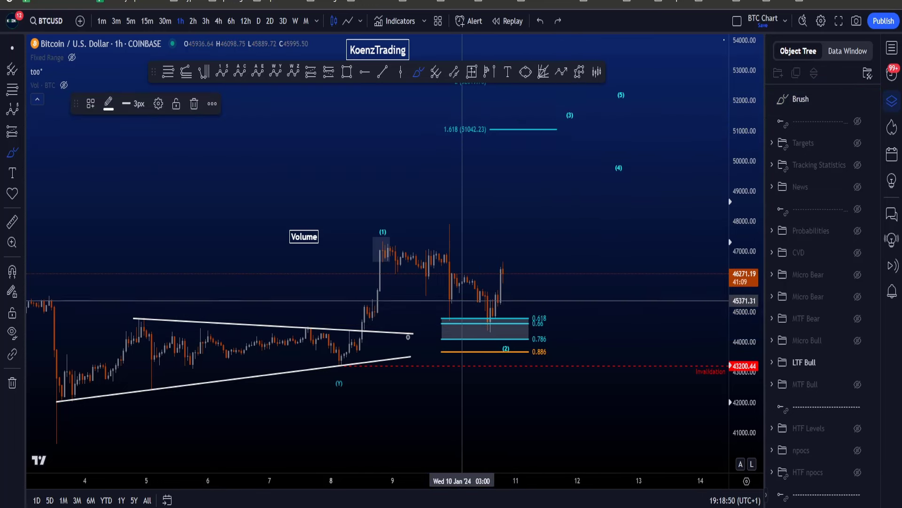
# - Trace the move from the circled (Y) low over (1) into the (2) zone, circle (Y) again, and undo both strokes
pyautogui.moveTo(343, 352)
pyautogui.mouseDown()
pyautogui.moveTo(354, 361)
pyautogui.moveTo(377, 237)
pyautogui.moveTo(495, 328)
pyautogui.mouseUp()
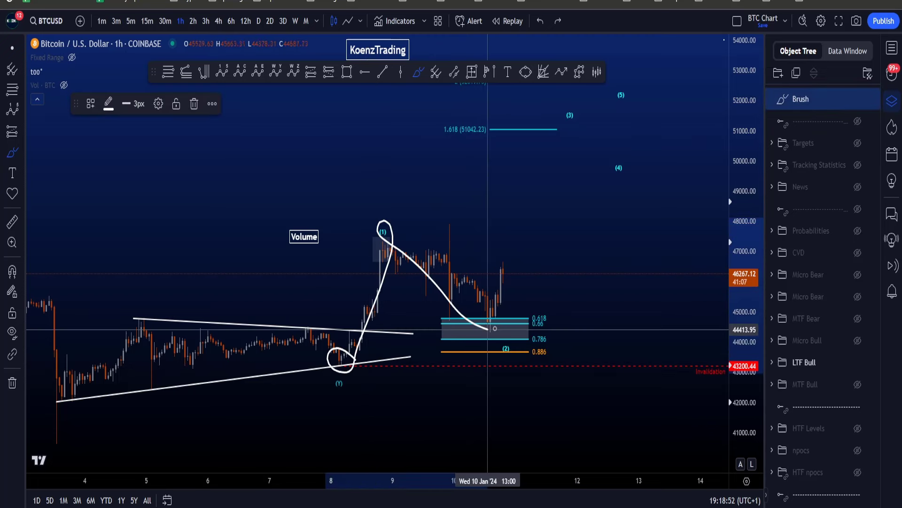
pyautogui.hotkey('ctrl', 'z')
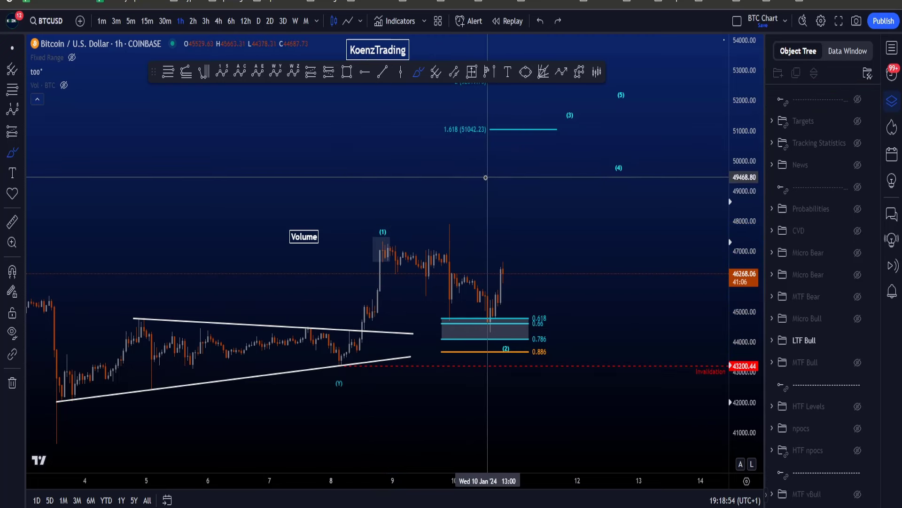
pyautogui.scroll(-2, 550, 305)
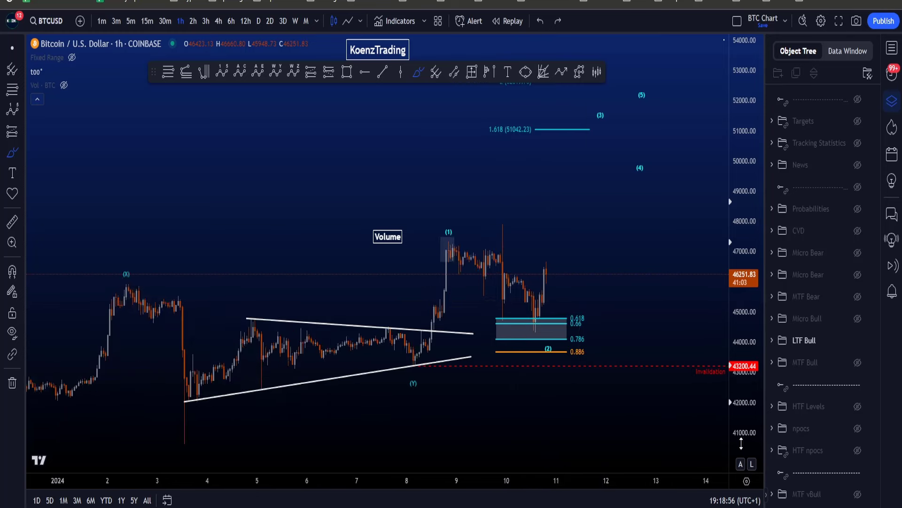
pyautogui.moveTo(741, 444); pyautogui.dragTo(741, 421)
pyautogui.scroll(2, 613, 411)
pyautogui.moveTo(367, 393)
pyautogui.mouseDown()
pyautogui.moveTo(342, 371)
pyautogui.moveTo(375, 401)
pyautogui.mouseUp()
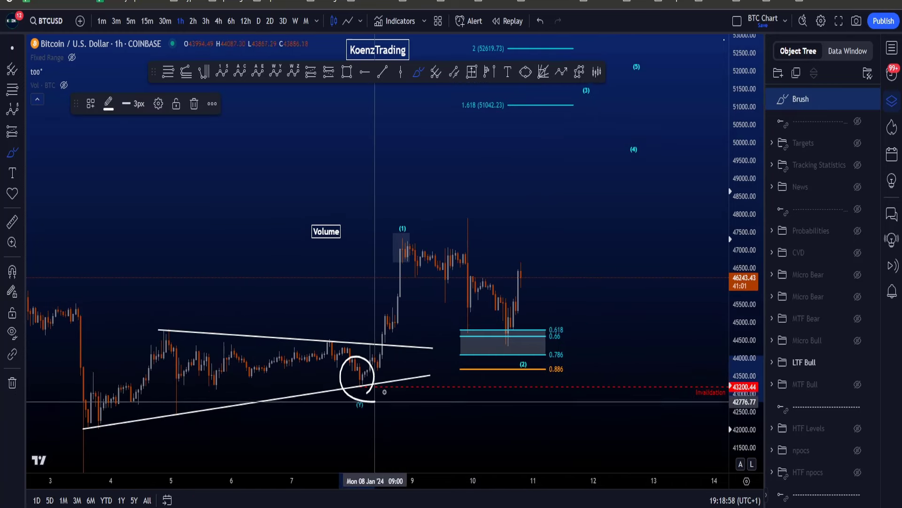
pyautogui.hotkey('ctrl', 'z')
# - Mark the wave (1) peak and its shaded box with a brush stroke and undo it
pyautogui.scroll(3, 402, 314)
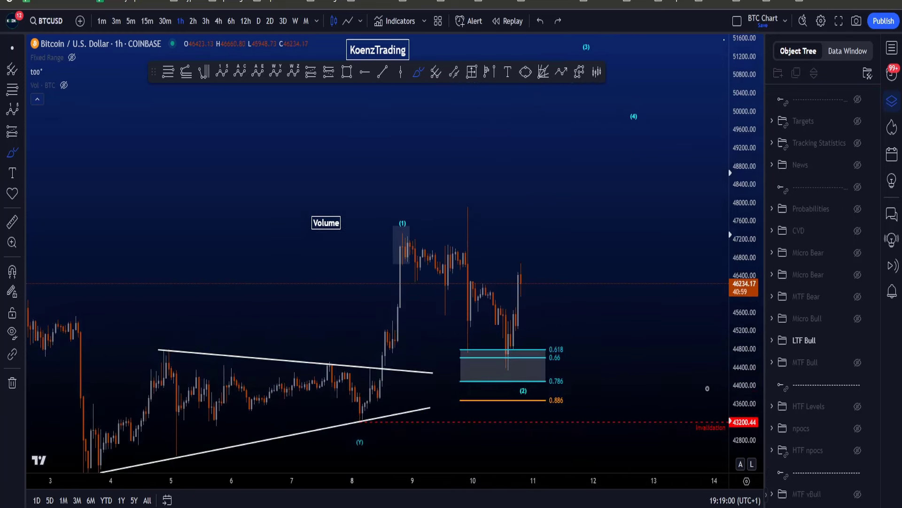
pyautogui.moveTo(438, 223)
pyautogui.mouseDown()
pyautogui.moveTo(406, 205)
pyautogui.moveTo(411, 276)
pyautogui.moveTo(392, 248)
pyautogui.mouseUp()
pyautogui.hotkey('ctrl', 'z')
# - Show the hidden volume indicator beneath the 1-hour candles
pyautogui.click(63, 85)
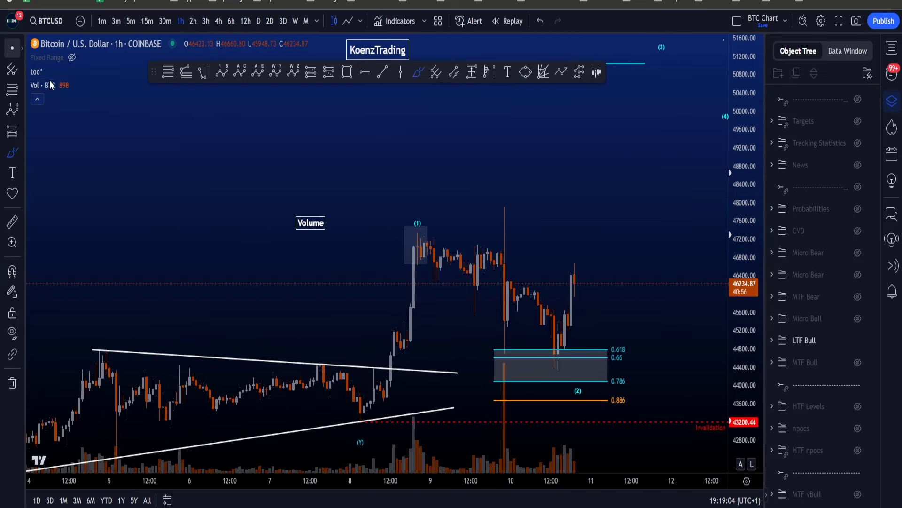
pyautogui.moveTo(452, 347); pyautogui.dragTo(393, 305)
pyautogui.scroll(1, 422, 295)
# - Circle the volume spike below wave (1) and mark the matching price rise with the brush, undoing the strokes
pyautogui.moveTo(323, 381)
pyautogui.mouseDown()
pyautogui.moveTo(375, 183)
pyautogui.moveTo(321, 382)
pyautogui.mouseUp()
pyautogui.hotkey('ctrl', 'z')
pyautogui.moveTo(359, 404)
pyautogui.mouseDown()
pyautogui.moveTo(339, 425)
pyautogui.moveTo(353, 405)
pyautogui.mouseUp()
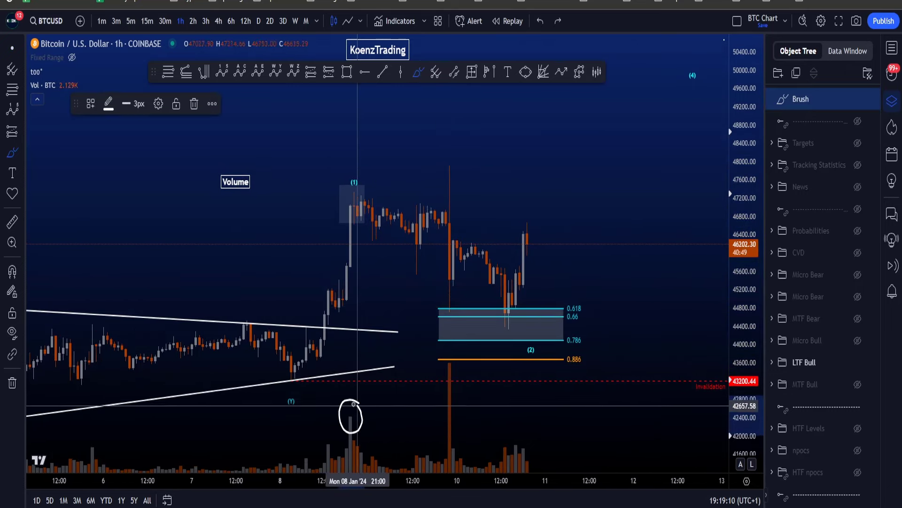
pyautogui.moveTo(354, 315)
pyautogui.mouseDown()
pyautogui.moveTo(362, 201)
pyautogui.moveTo(338, 212)
pyautogui.moveTo(357, 301)
pyautogui.moveTo(368, 273)
pyautogui.mouseUp()
pyautogui.hotkey('ctrl', 'z')
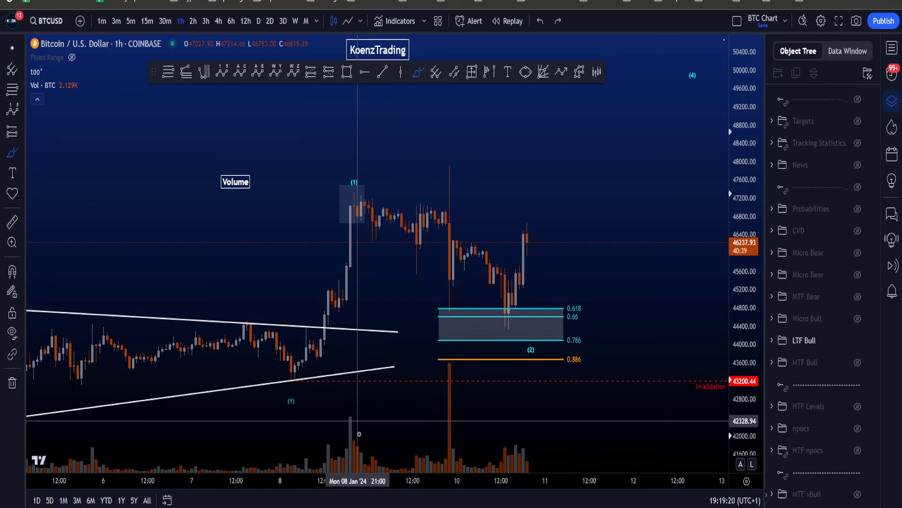
# - Circle the wave (1) volume spike and the steep advance above it, undo both, and repeat and undo the advance's loop
pyautogui.moveTo(358, 406); pyautogui.dragTo(358, 433)
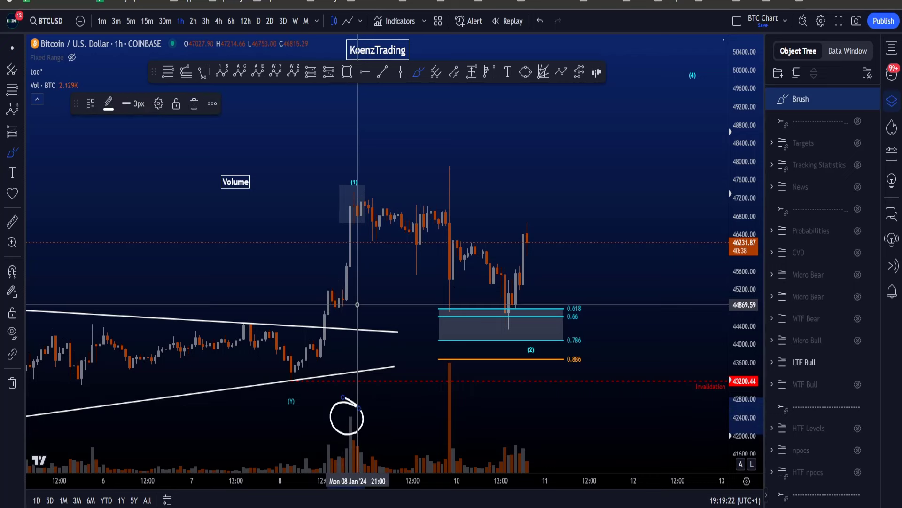
pyautogui.moveTo(359, 301); pyautogui.dragTo(365, 167)
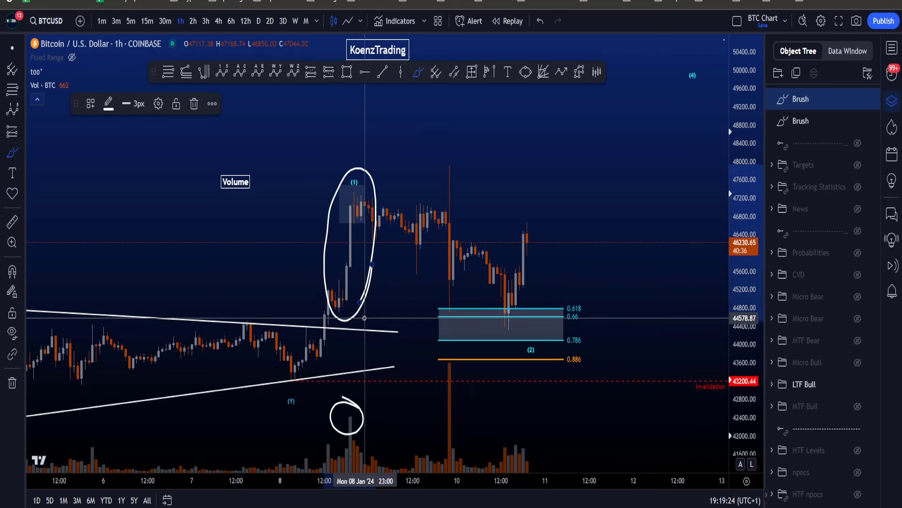
pyautogui.hotkey('ctrl', 'z')
pyautogui.hotkey('ctrl', 'z')
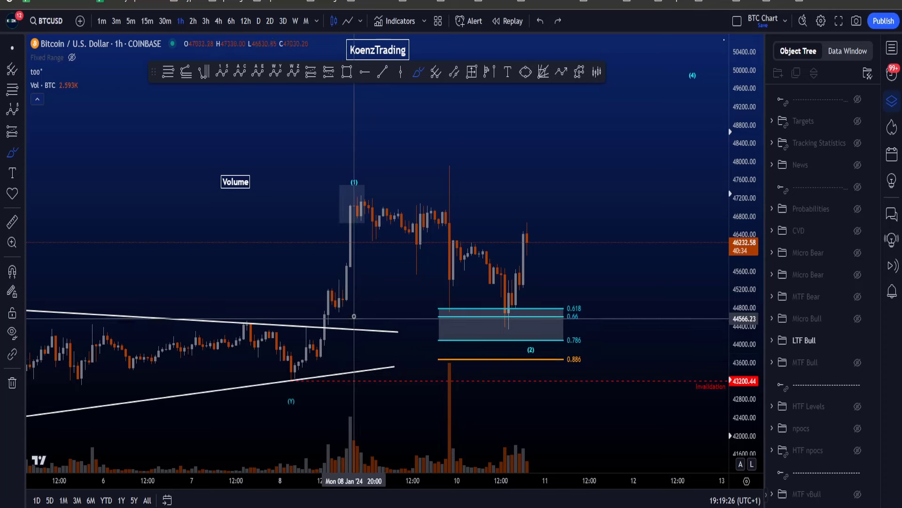
pyautogui.moveTo(355, 313); pyautogui.dragTo(357, 168)
pyautogui.hotkey('ctrl', 'z')
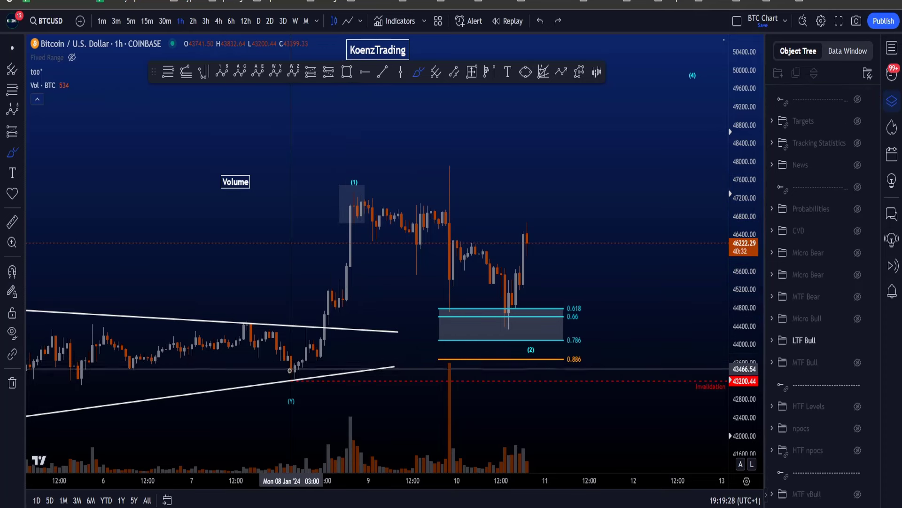
# - Brush the successive upward legs from (Y) to (1), loop the last one, mark its volume spike, and undo everything
pyautogui.moveTo(289, 372)
pyautogui.mouseDown()
pyautogui.moveTo(307, 329)
pyautogui.moveTo(325, 337)
pyautogui.moveTo(355, 171)
pyautogui.moveTo(352, 308)
pyautogui.mouseUp()
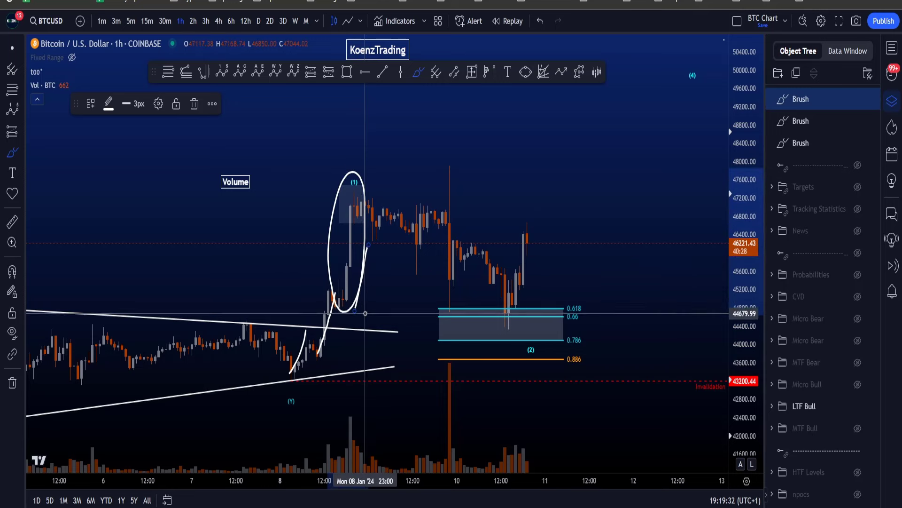
pyautogui.hotkey('ctrl', 'z')
pyautogui.hotkey('ctrl', 'z')
pyautogui.hotkey('ctrl', 'z')
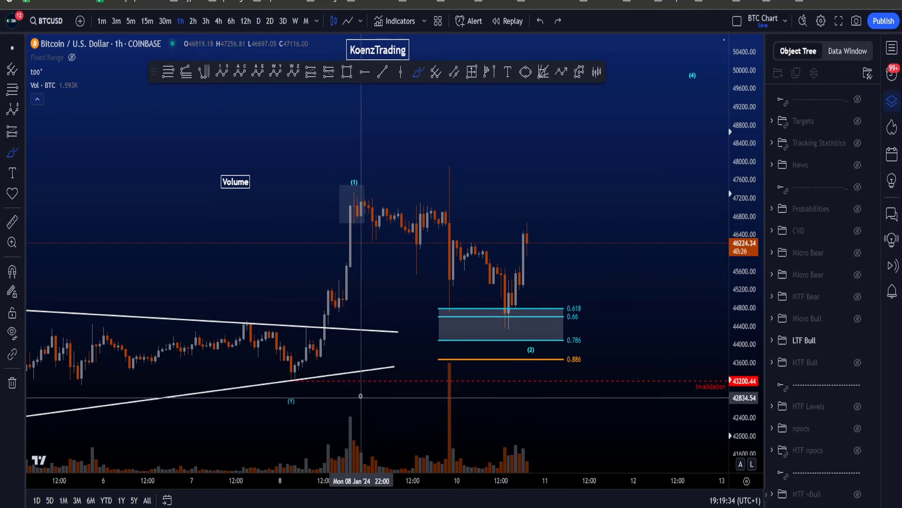
pyautogui.moveTo(361, 395); pyautogui.dragTo(350, 437)
pyautogui.hotkey('ctrl', 'z')
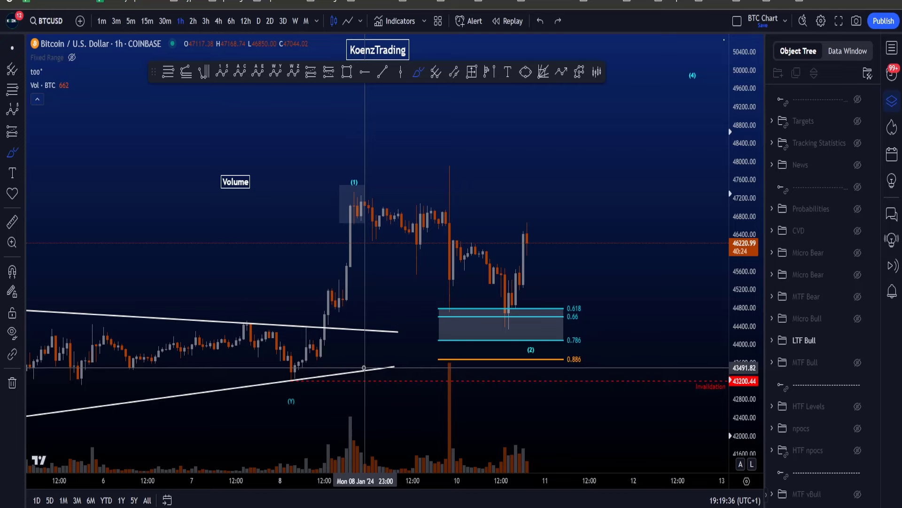
# - Hide the LTF Bull drawing group, show the Micro Bull group and switch the chart to the 15-minute timeframe
pyautogui.scroll(-1, 301, 226)
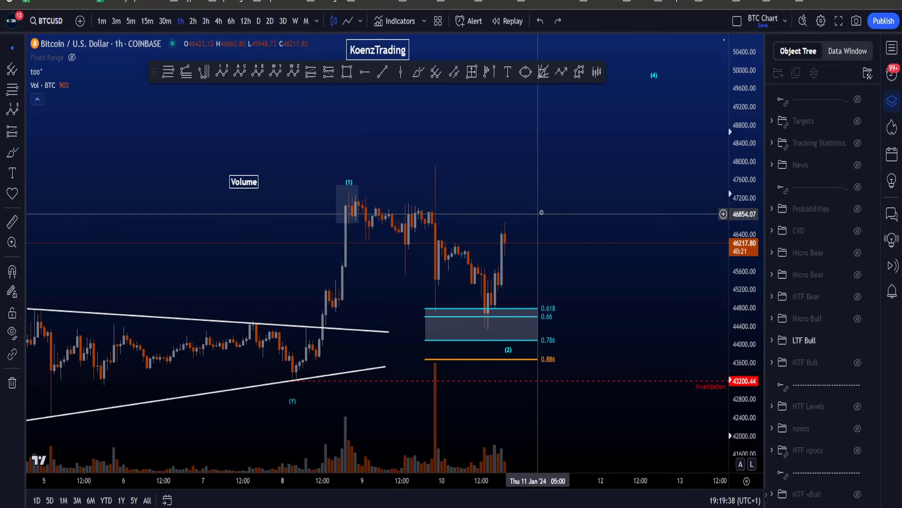
pyautogui.moveTo(541, 207); pyautogui.dragTo(455, 227)
pyautogui.scroll(-2, 494, 228)
pyautogui.moveTo(740, 232); pyautogui.dragTo(740, 315)
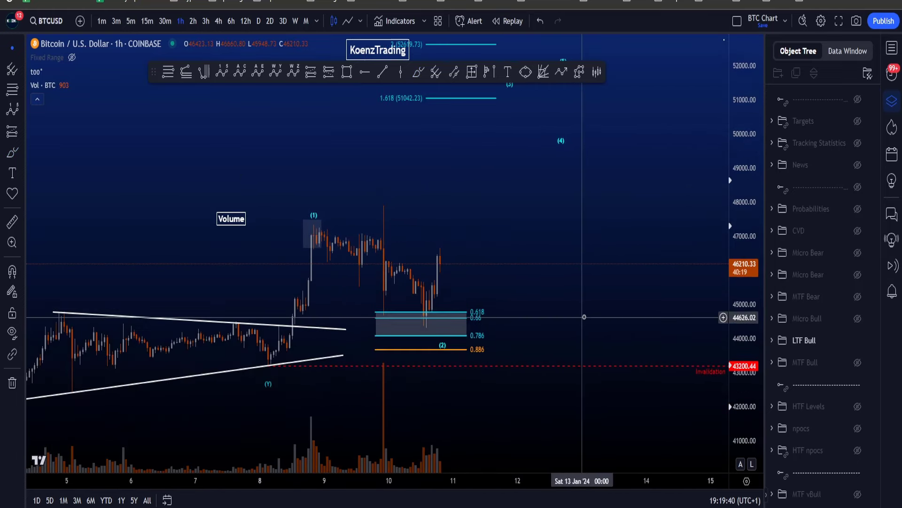
pyautogui.moveTo(570, 317); pyautogui.dragTo(547, 323)
pyautogui.click(856, 341)
pyautogui.click(857, 318)
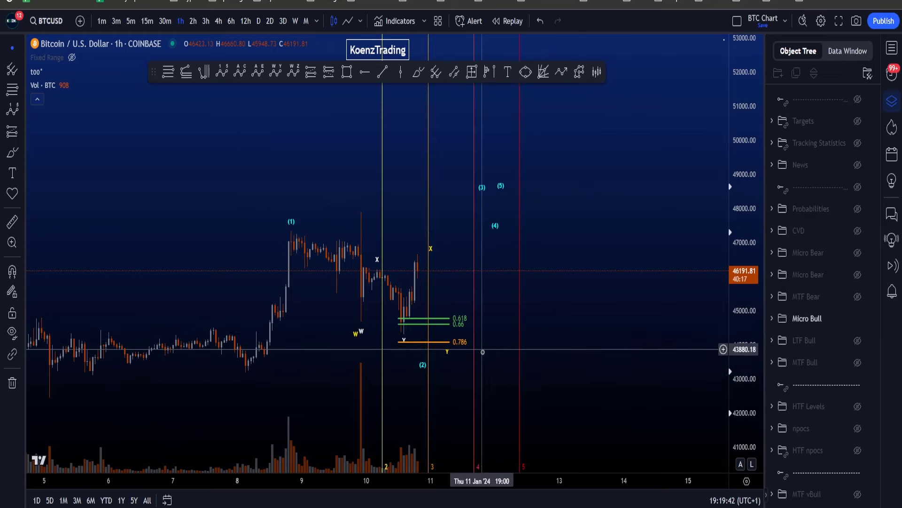
pyautogui.click(147, 21)
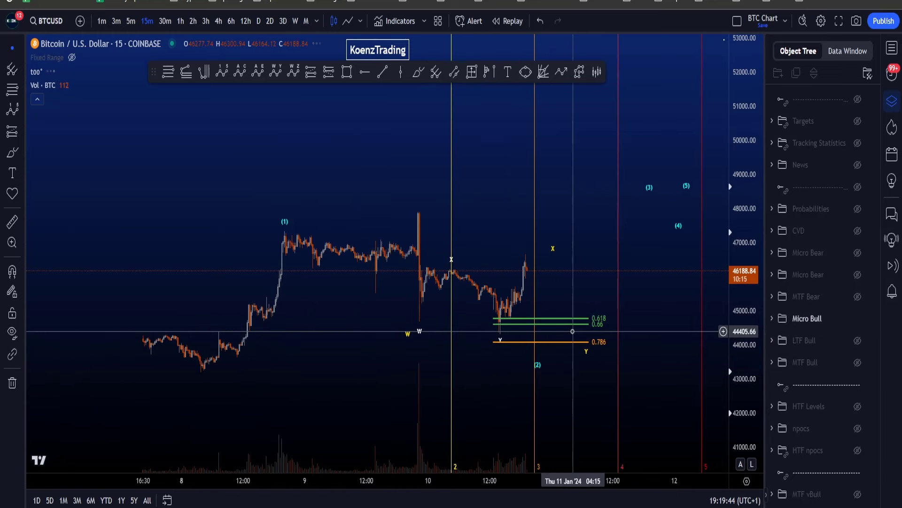
# - Brush a projected path from wave (1) up toward the area above wave (3), undoing the stroke
pyautogui.moveTo(570, 356); pyautogui.dragTo(568, 348)
pyautogui.moveTo(748, 411); pyautogui.dragTo(747, 384)
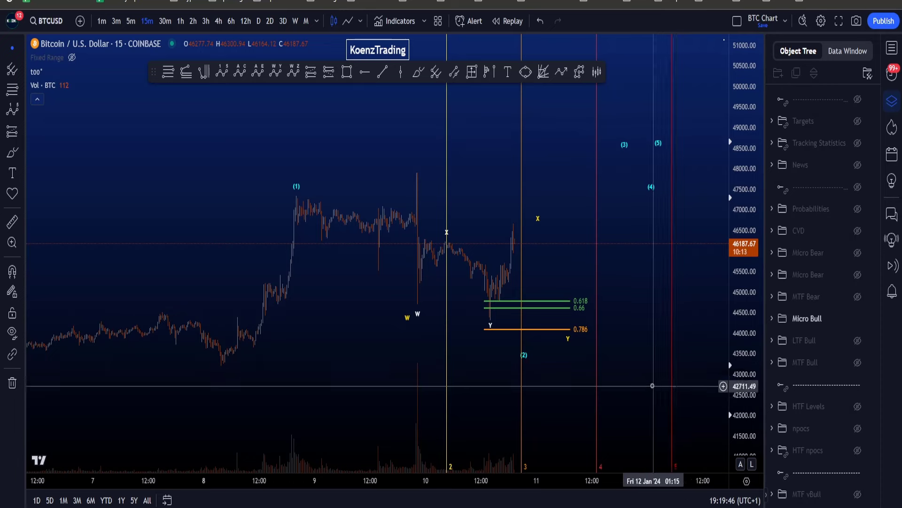
pyautogui.scroll(3, 652, 385)
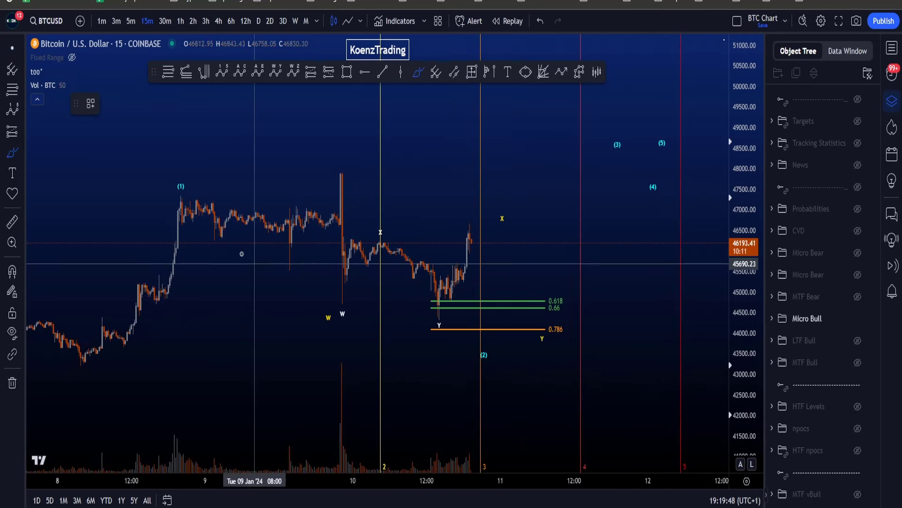
pyautogui.moveTo(192, 176)
pyautogui.mouseDown()
pyautogui.moveTo(461, 377)
pyautogui.moveTo(484, 360)
pyautogui.moveTo(625, 61)
pyautogui.mouseUp()
pyautogui.hotkey('ctrl', 'z')
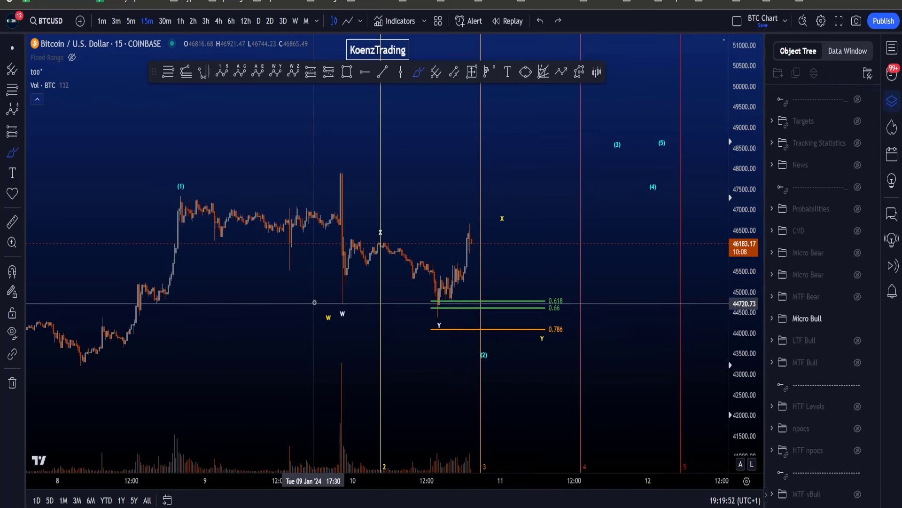
# - Trace the decline from (1) to the white W twice and the drop from white X to white Y, undoing each stroke
pyautogui.moveTo(206, 198); pyautogui.dragTo(303, 200)
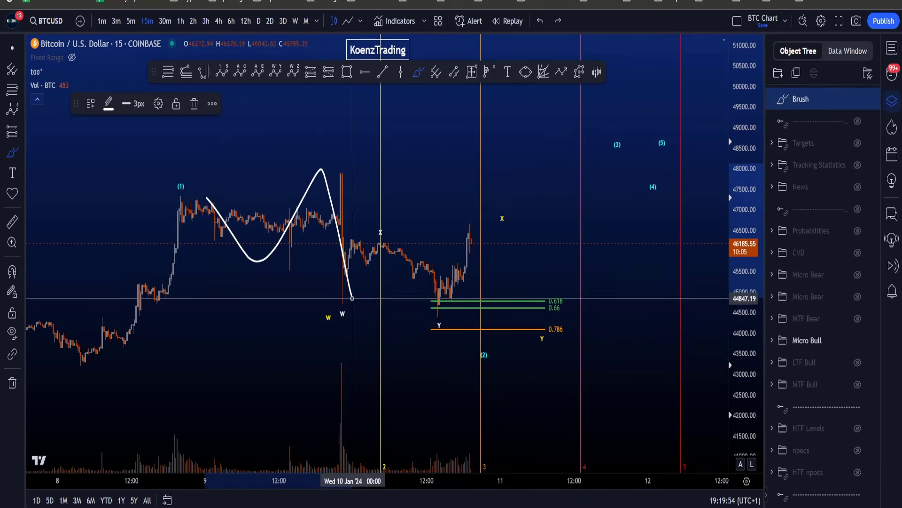
pyautogui.hotkey('ctrl', 'z')
pyautogui.moveTo(186, 185)
pyautogui.mouseDown()
pyautogui.moveTo(286, 262)
pyautogui.moveTo(323, 231)
pyautogui.mouseUp()
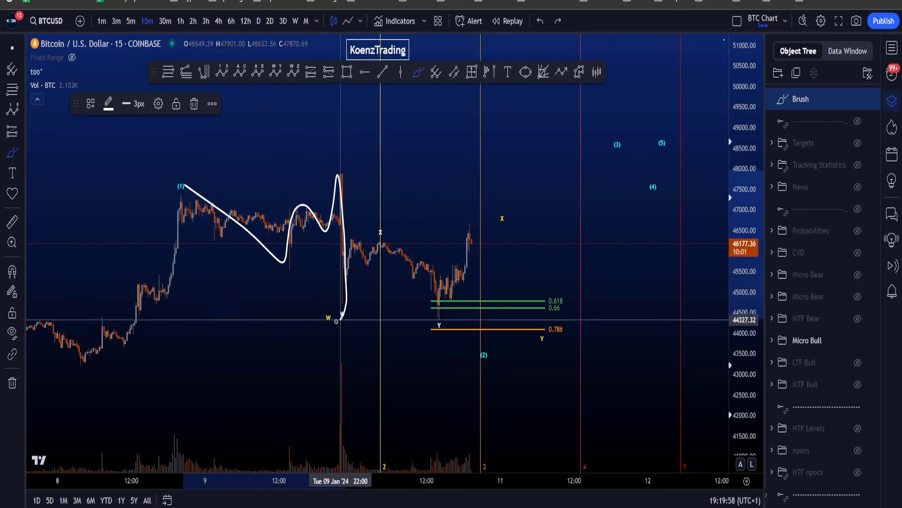
pyautogui.hotkey('ctrl', 'z')
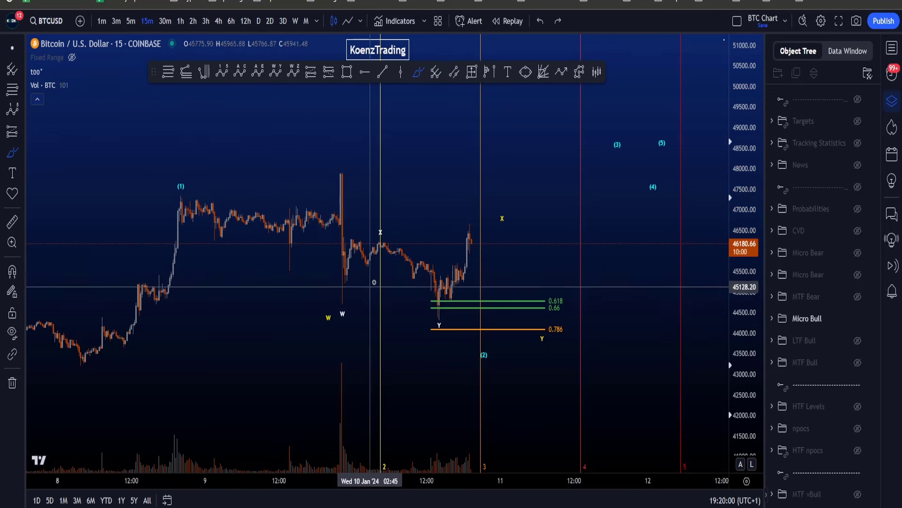
pyautogui.moveTo(389, 248)
pyautogui.mouseDown()
pyautogui.moveTo(372, 234)
pyautogui.moveTo(383, 228)
pyautogui.moveTo(446, 312)
pyautogui.mouseUp()
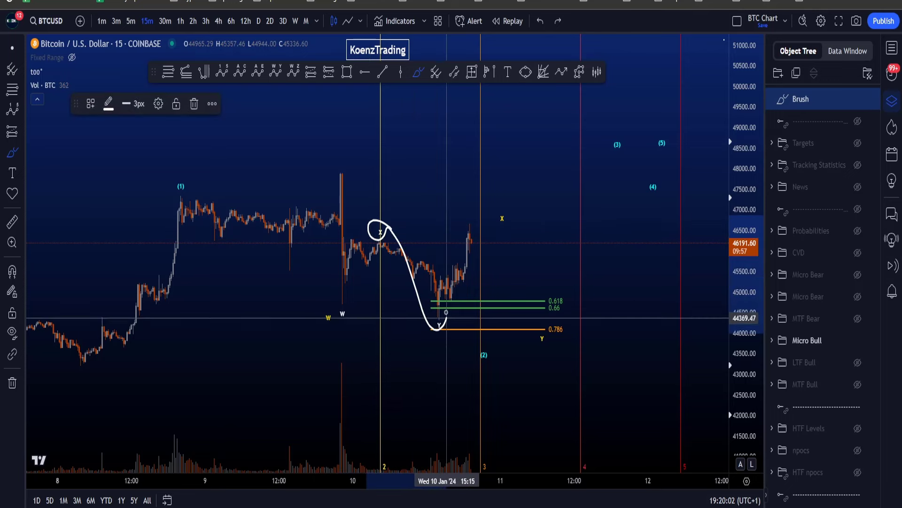
pyautogui.hotkey('ctrl', 'z')
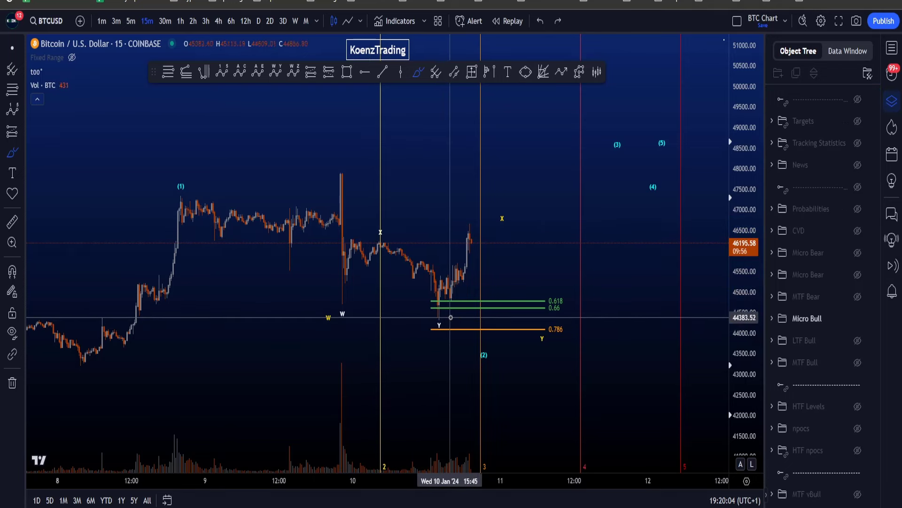
# - Brush the corrective path from (1) to the yellow Y and mark the (2) label, undoing both strokes
pyautogui.moveTo(191, 195)
pyautogui.mouseDown()
pyautogui.moveTo(282, 268)
pyautogui.moveTo(447, 243)
pyautogui.moveTo(553, 347)
pyautogui.mouseUp()
pyautogui.hotkey('ctrl', 'z')
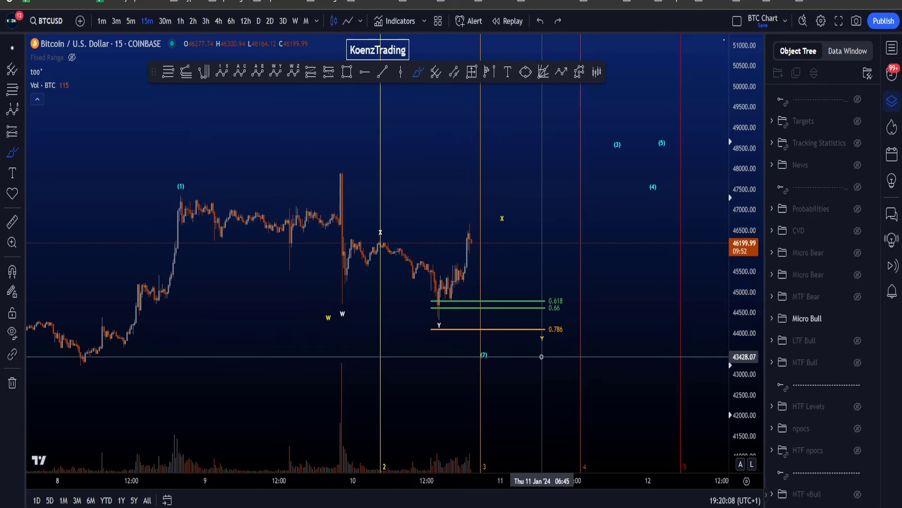
pyautogui.moveTo(484, 339); pyautogui.dragTo(491, 360)
pyautogui.hotkey('ctrl', 'z')
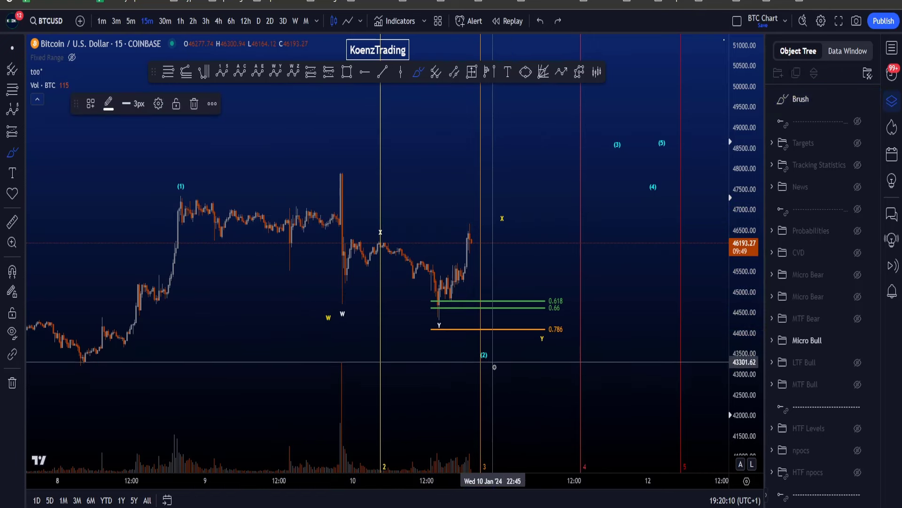
# - Brush marks below and around the yellow Y and an arc at the foot of vertical line 4, undoing each
pyautogui.moveTo(548, 402)
pyautogui.mouseDown()
pyautogui.moveTo(449, 466)
pyautogui.moveTo(503, 401)
pyautogui.mouseUp()
pyautogui.hotkey('ctrl', 'z')
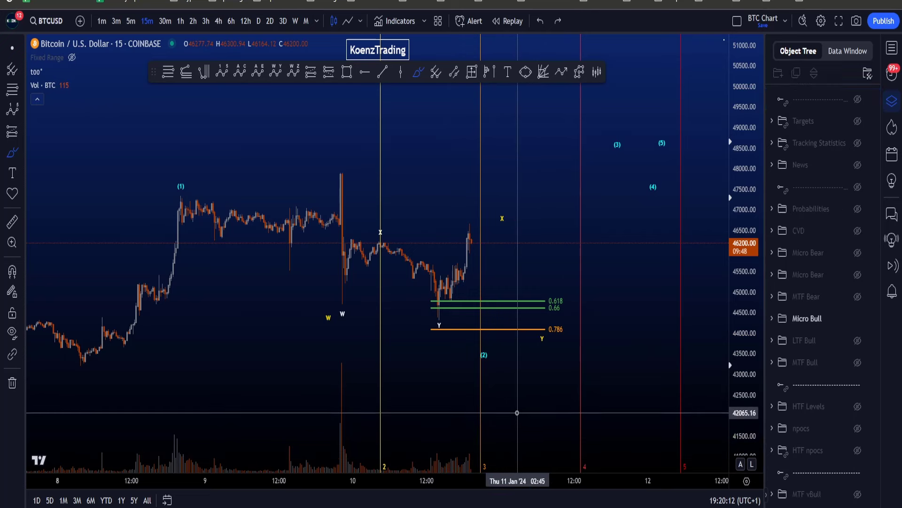
pyautogui.moveTo(544, 340)
pyautogui.mouseDown()
pyautogui.moveTo(554, 332)
pyautogui.moveTo(540, 353)
pyautogui.mouseUp()
pyautogui.hotkey('ctrl', 'z')
pyautogui.moveTo(606, 427); pyautogui.dragTo(566, 479)
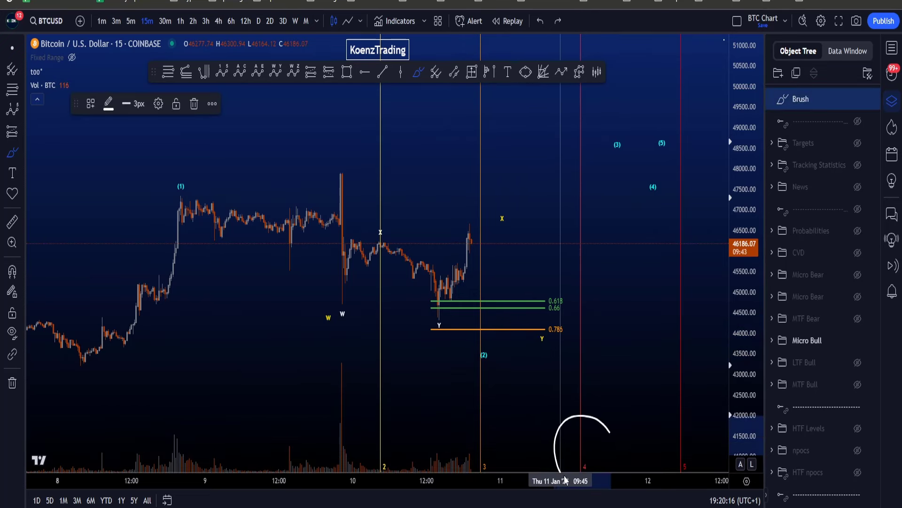
pyautogui.hotkey('ctrl', 'z')
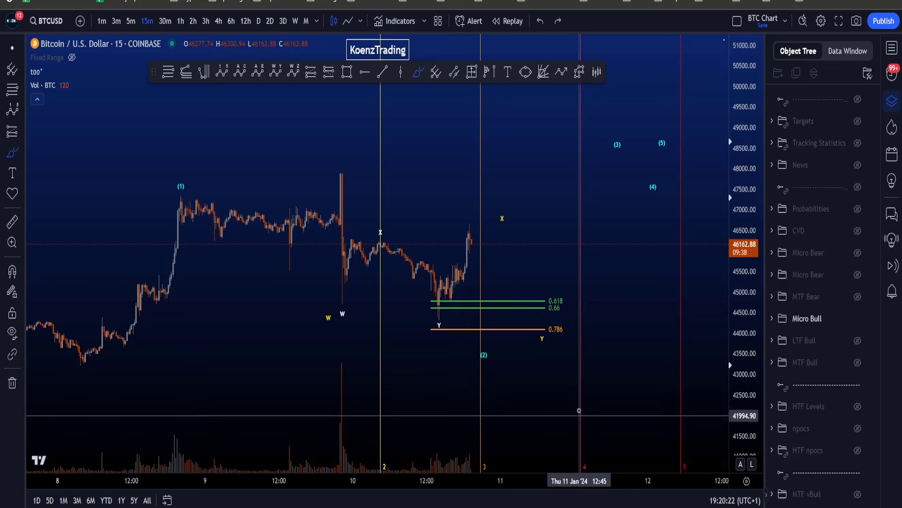
# - Show the Targets drawing group to inspect the Daily zone, temporarily marking the 0.786 level and the rise into (1), and hide the group
pyautogui.click(857, 122)
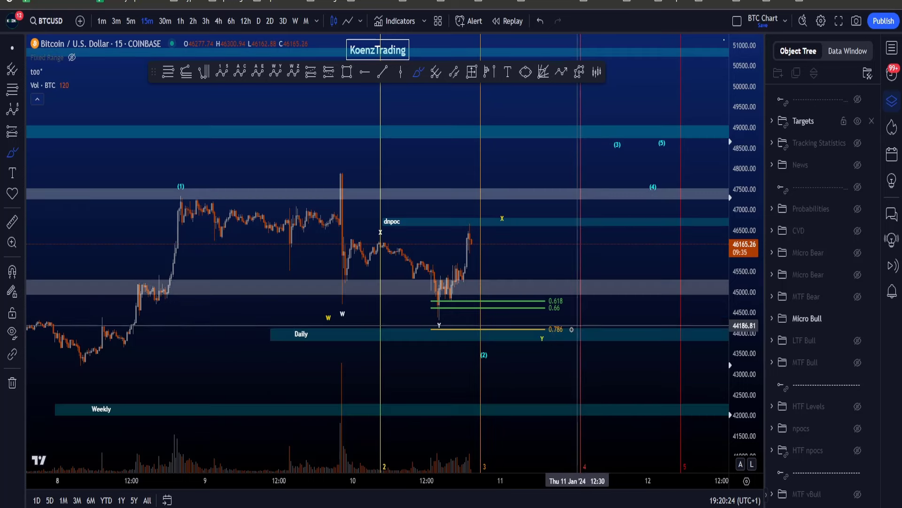
pyautogui.moveTo(552, 328)
pyautogui.mouseDown()
pyautogui.moveTo(545, 315)
pyautogui.moveTo(561, 316)
pyautogui.moveTo(543, 331)
pyautogui.mouseUp()
pyautogui.hotkey('ctrl', 'z')
pyautogui.hotkey('ctrl', 'z')
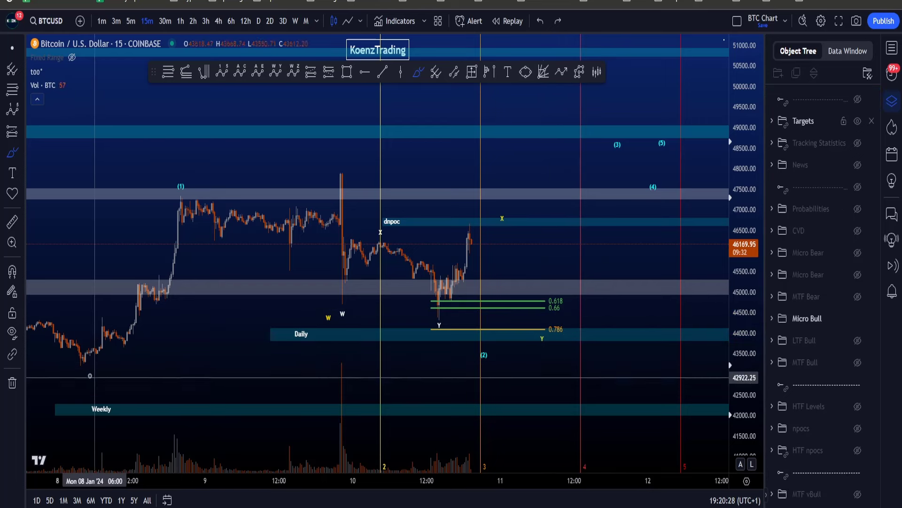
pyautogui.moveTo(84, 351); pyautogui.dragTo(178, 168)
pyautogui.hotkey('ctrl', 'z')
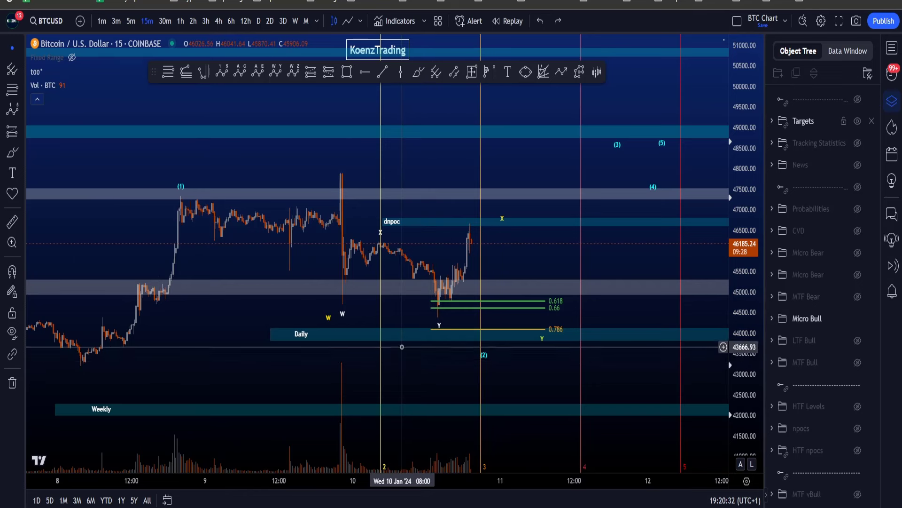
pyautogui.click(400, 335)
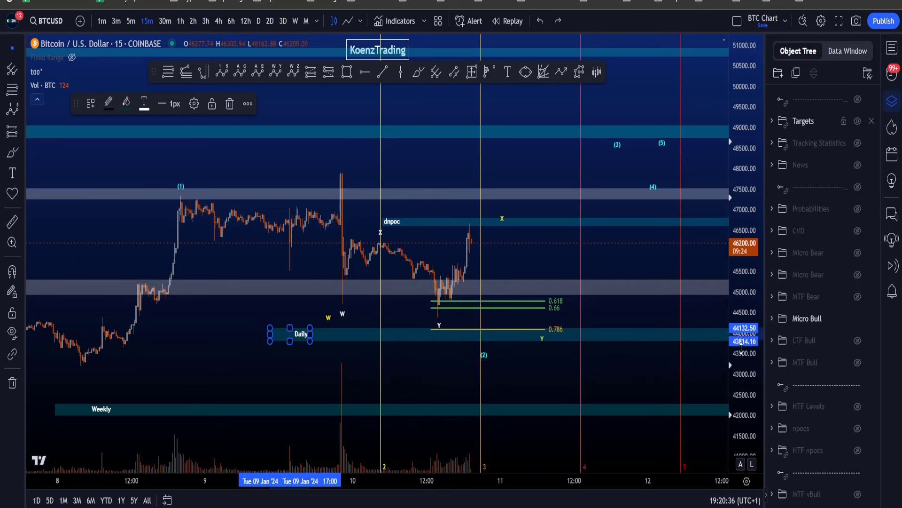
pyautogui.click(857, 121)
# - Brush the yellow W-X-Y path and loop the decline from white X to white Y, undoing the strokes
pyautogui.click(418, 72)
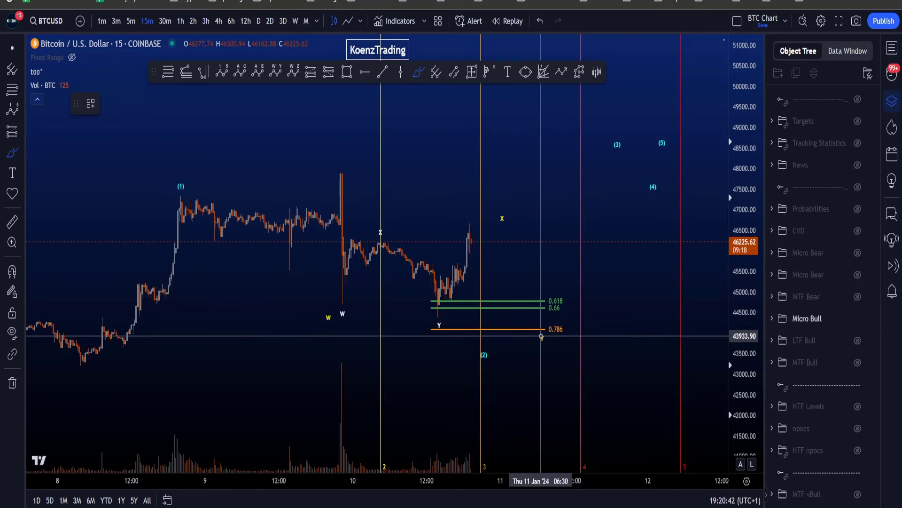
pyautogui.moveTo(275, 225)
pyautogui.mouseDown()
pyautogui.moveTo(346, 306)
pyautogui.moveTo(553, 323)
pyautogui.mouseUp()
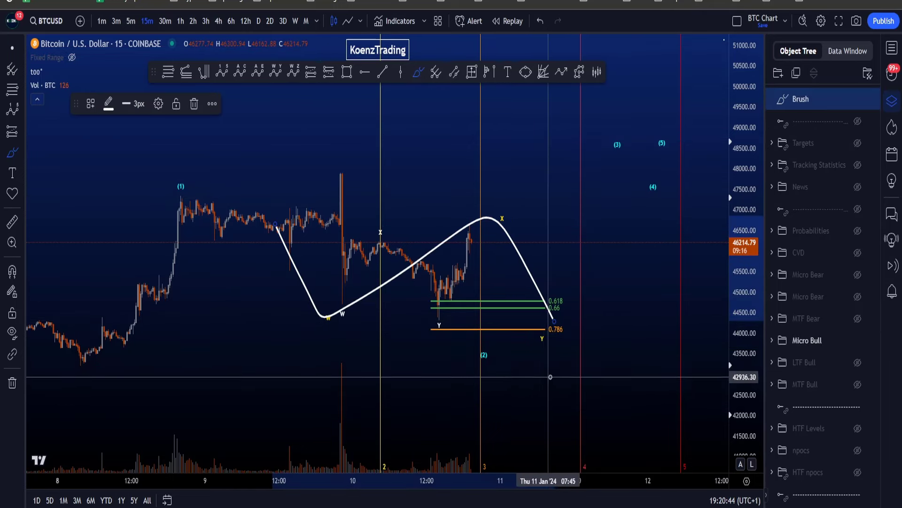
pyautogui.hotkey('ctrl', 'z')
pyautogui.moveTo(447, 310)
pyautogui.mouseDown()
pyautogui.moveTo(445, 242)
pyautogui.moveTo(383, 230)
pyautogui.mouseUp()
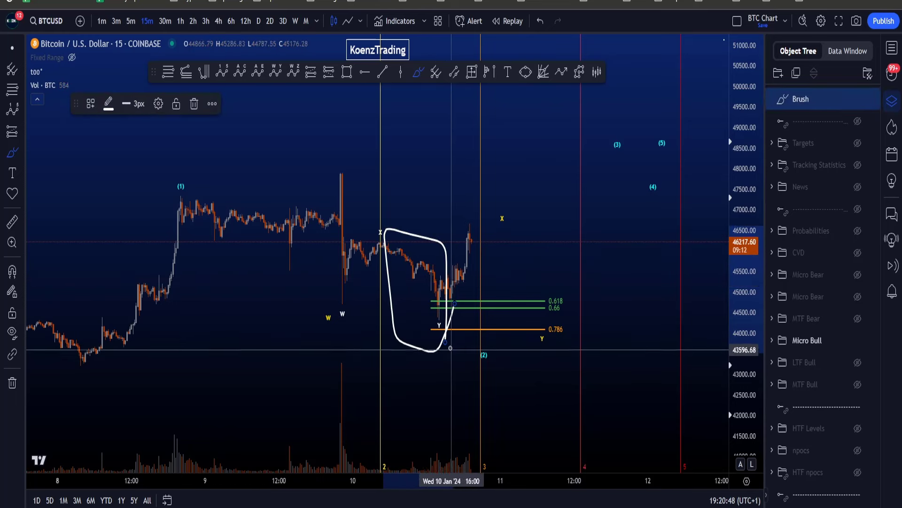
pyautogui.hotkey('ctrl', 'z')
pyautogui.moveTo(445, 314); pyautogui.dragTo(442, 344)
pyautogui.hotkey('ctrl', 'z')
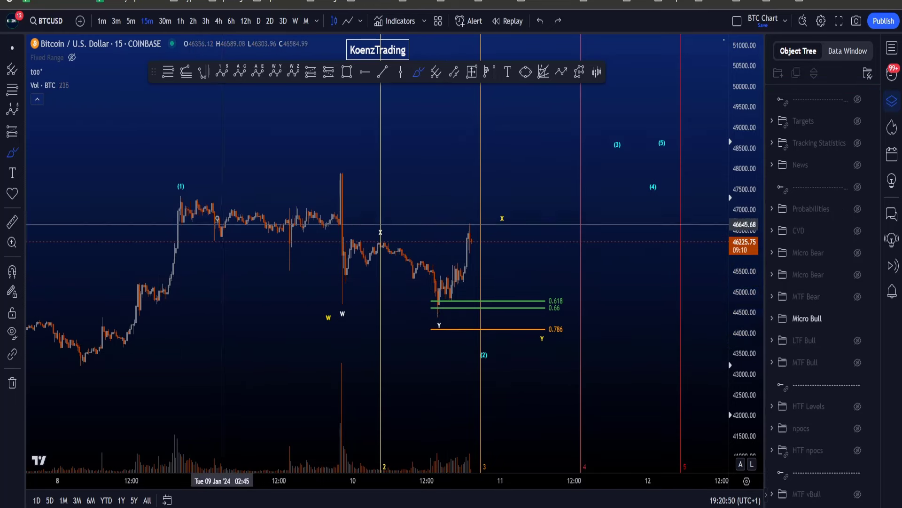
# - Trace the move from (1) to white X, mark the white Y low and loop the X-to-Y decline, undoing everything
pyautogui.moveTo(199, 199)
pyautogui.mouseDown()
pyautogui.moveTo(339, 296)
pyautogui.moveTo(374, 236)
pyautogui.mouseUp()
pyautogui.hotkey('ctrl', 'z')
pyautogui.moveTo(444, 315)
pyautogui.mouseDown()
pyautogui.moveTo(454, 332)
pyautogui.moveTo(438, 238)
pyautogui.moveTo(381, 301)
pyautogui.moveTo(451, 309)
pyautogui.mouseUp()
pyautogui.hotkey('ctrl', 'z')
pyautogui.hotkey('ctrl', 'z')
pyautogui.moveTo(382, 235)
pyautogui.mouseDown()
pyautogui.moveTo(453, 323)
pyautogui.moveTo(379, 249)
pyautogui.mouseUp()
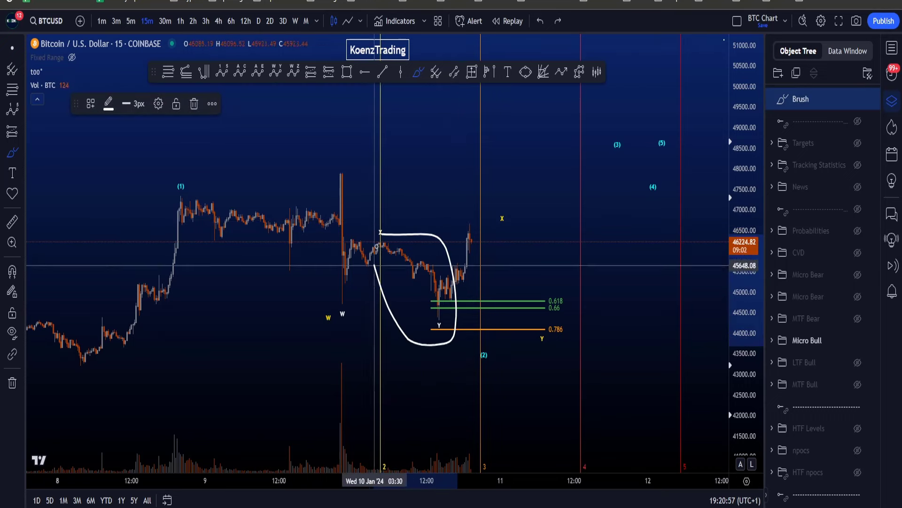
pyautogui.hotkey('ctrl', 'z')
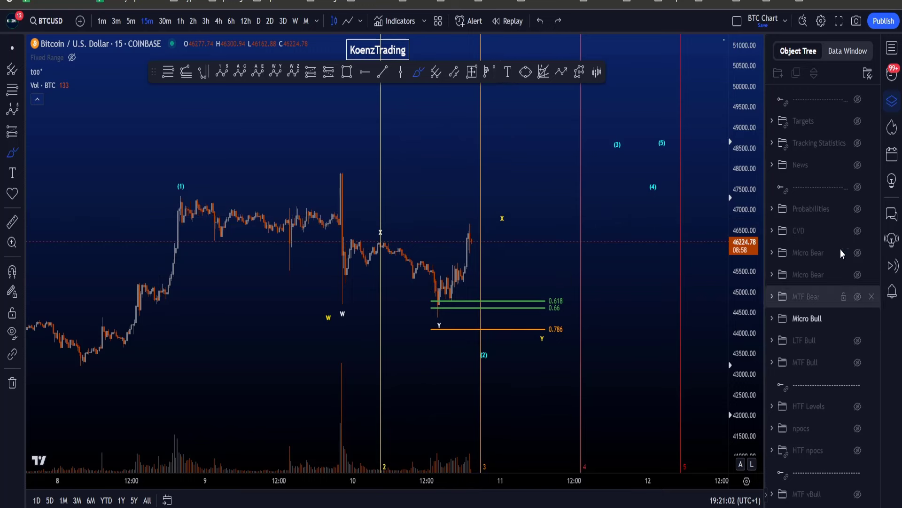
# - Show the Targets group to inspect the dnpoc zone, temporarily circling the price high touching it, and hide the group
pyautogui.click(857, 122)
pyautogui.scroll(5, 527, 225)
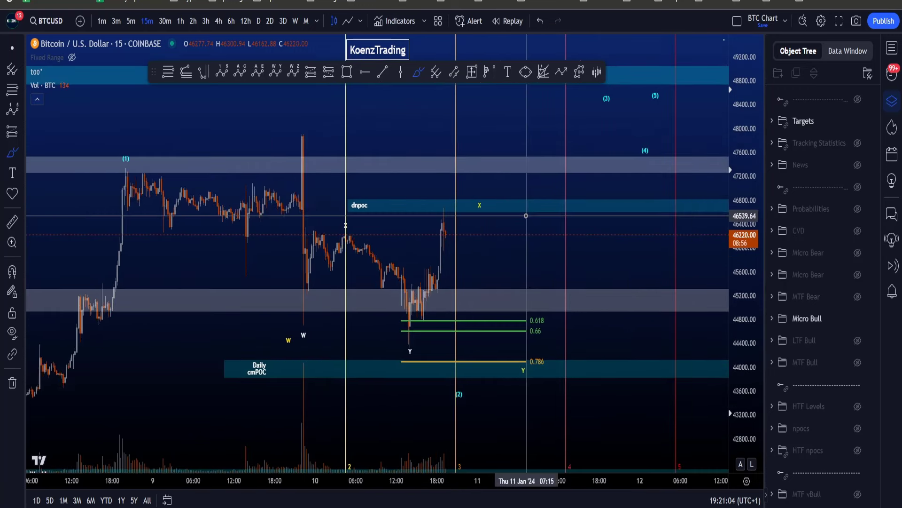
pyautogui.moveTo(442, 197); pyautogui.dragTo(411, 206)
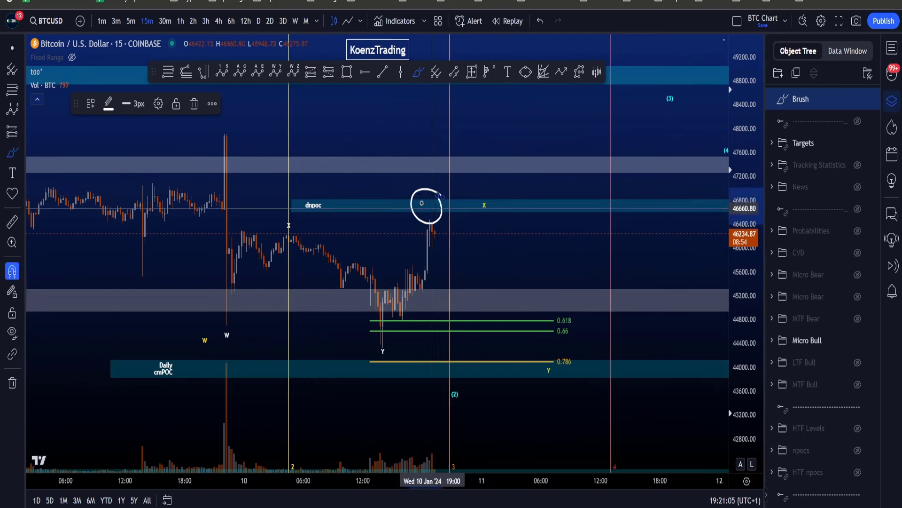
pyautogui.hotkey('ctrl', 'z')
pyautogui.press('Escape')
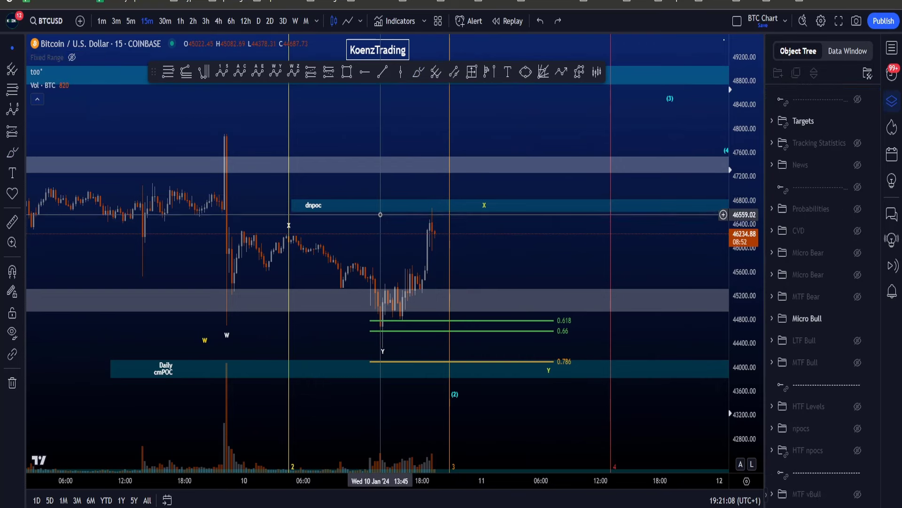
pyautogui.click(383, 211)
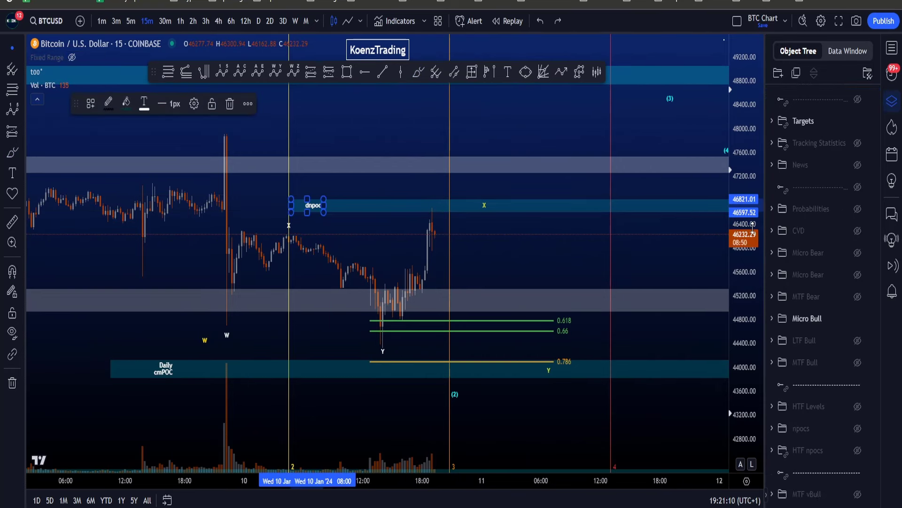
pyautogui.click(857, 122)
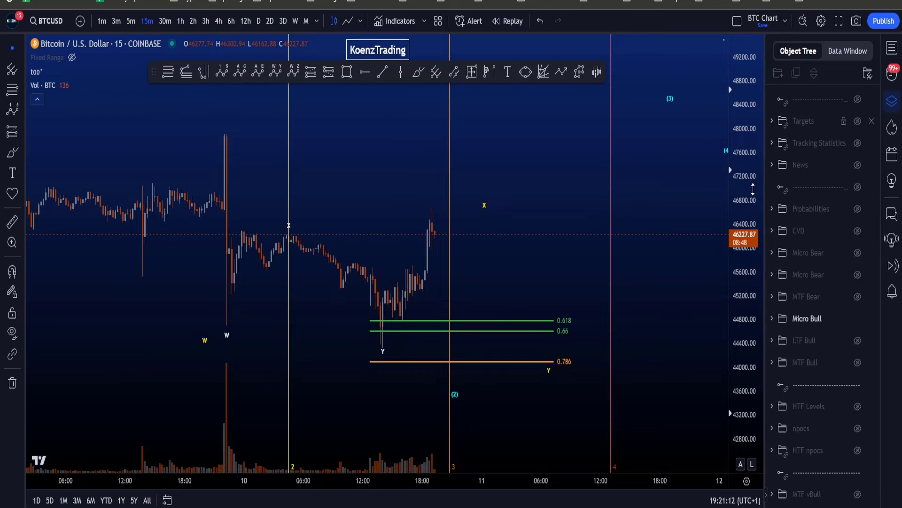
# - Brush a mark beside the white W volume spike and trace the rise into (1), undoing both strokes
pyautogui.scroll(-5, 639, 298)
pyautogui.moveTo(742, 349); pyautogui.dragTo(742, 357)
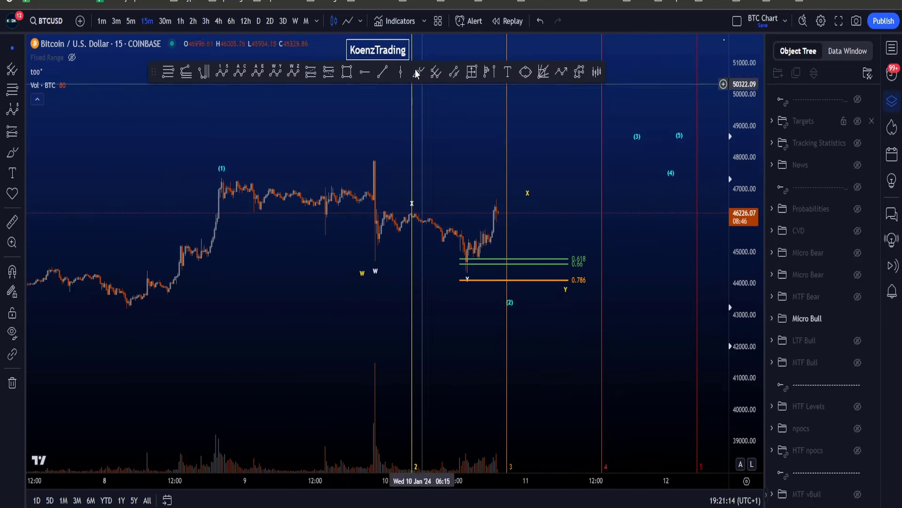
pyautogui.moveTo(425, 384)
pyautogui.mouseDown()
pyautogui.moveTo(405, 373)
pyautogui.moveTo(417, 377)
pyautogui.mouseUp()
pyautogui.hotkey('ctrl', 'z')
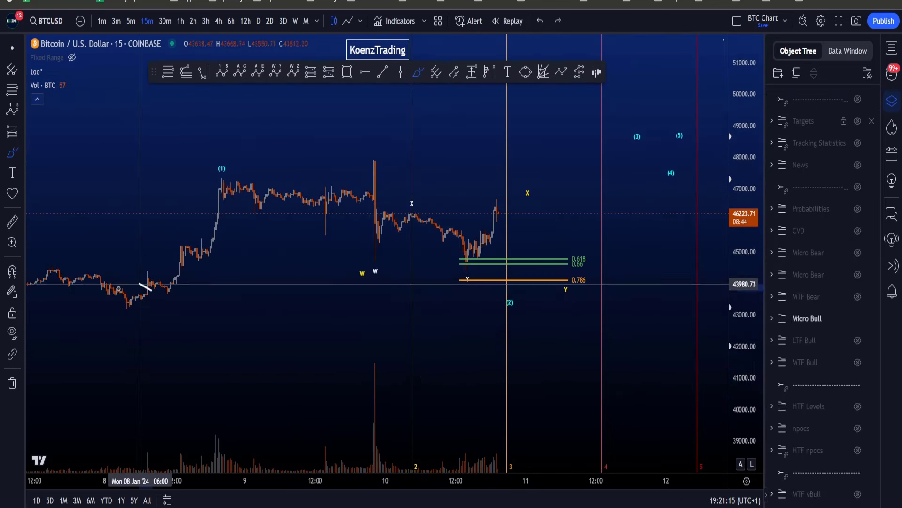
pyautogui.moveTo(152, 289)
pyautogui.mouseDown()
pyautogui.moveTo(136, 290)
pyautogui.moveTo(234, 157)
pyautogui.moveTo(228, 189)
pyautogui.mouseUp()
pyautogui.hotkey('ctrl', 'z')
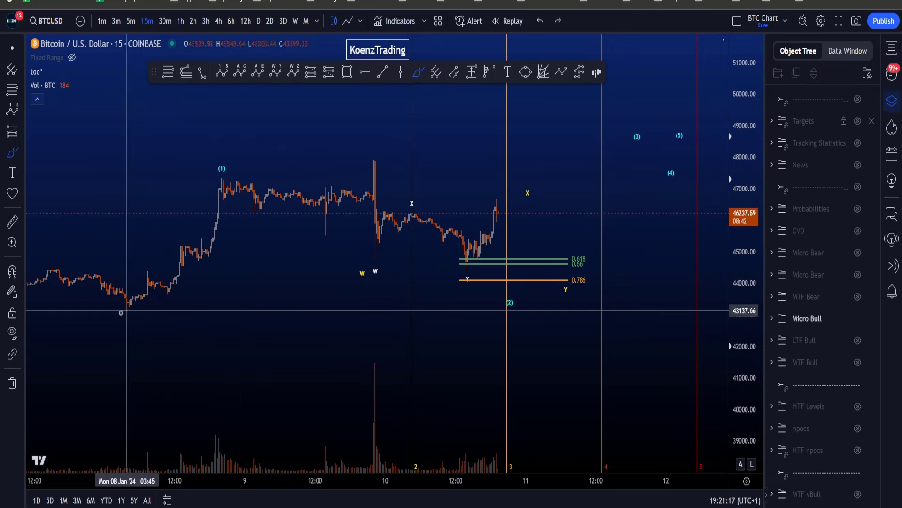
# - Brush the decline from (1) to (2) and an upward path from the white Y low past the yellow X, undoing both
pyautogui.moveTo(119, 315)
pyautogui.mouseDown()
pyautogui.moveTo(225, 174)
pyautogui.moveTo(532, 298)
pyautogui.mouseUp()
pyautogui.hotkey('ctrl', 'z')
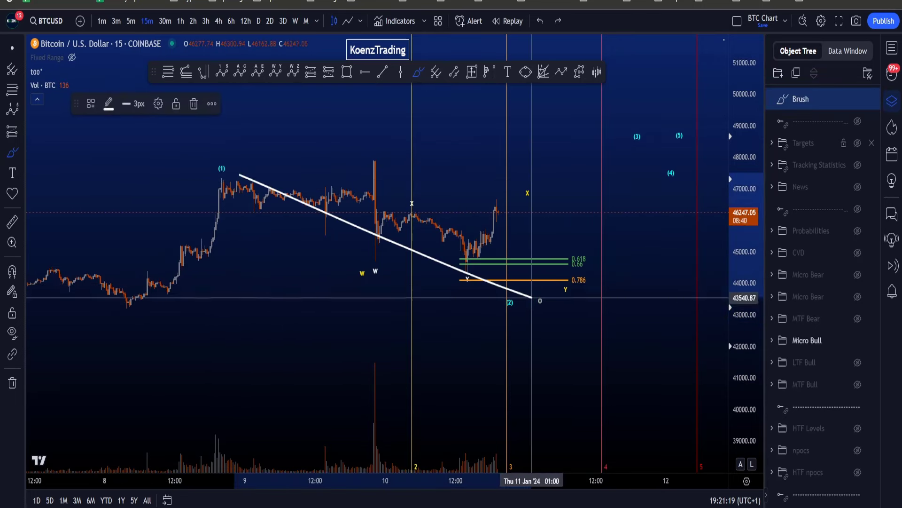
pyautogui.hotkey('ctrl', 'z')
pyautogui.press('Delete')
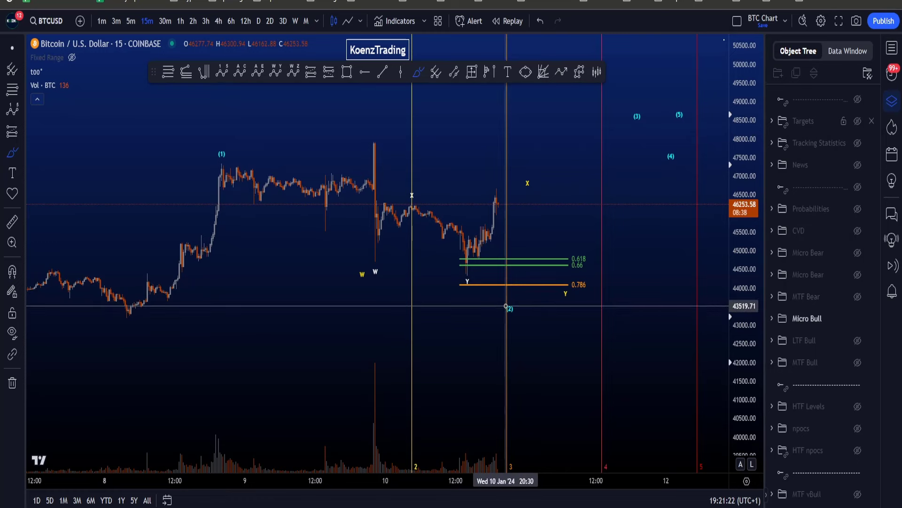
pyautogui.moveTo(457, 261)
pyautogui.mouseDown()
pyautogui.moveTo(503, 249)
pyautogui.moveTo(548, 137)
pyautogui.mouseUp()
pyautogui.hotkey('ctrl', 'z')
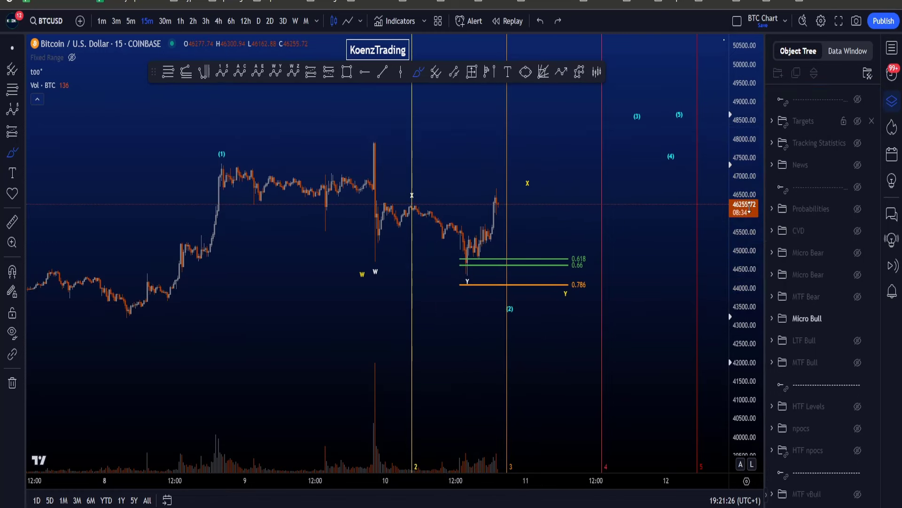
# - Hide the Micro Bull drawing group and show the MTF Bear group
pyautogui.moveTo(744, 291); pyautogui.dragTo(750, 347)
pyautogui.click(859, 319)
pyautogui.click(858, 297)
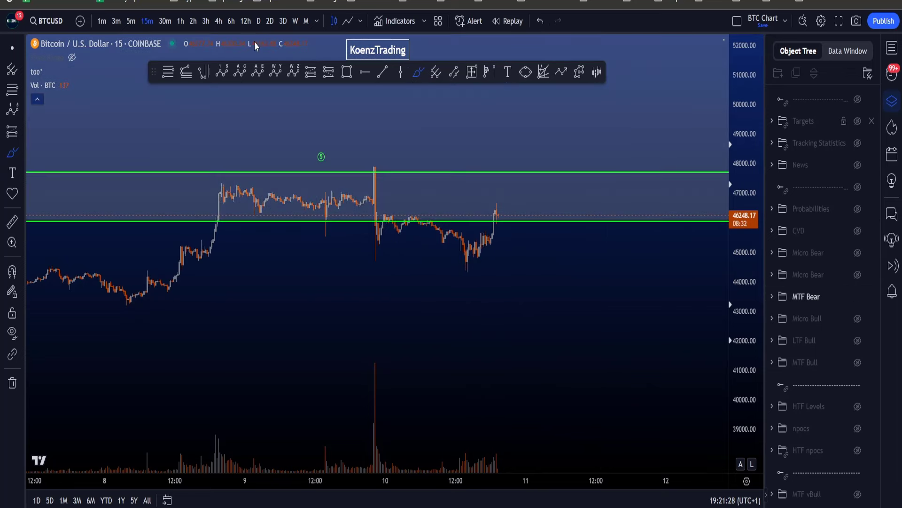
# - Switch the chart to the 12h timeframe, fit the price scale, and hide the volume indicator
pyautogui.click(245, 21)
pyautogui.click(741, 465)
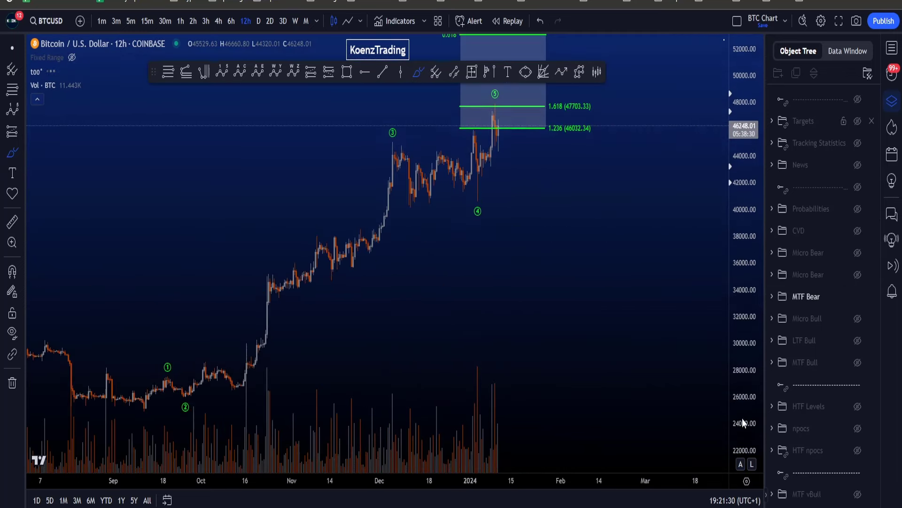
pyautogui.click(64, 85)
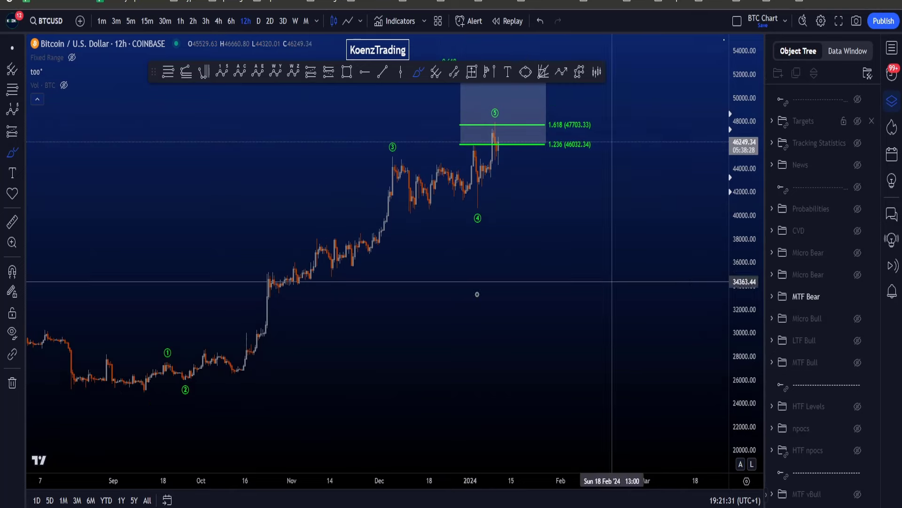
# - Brush the five-wave path from before circled 1 up to circled 5 and mark beside the 1.236 and 1.618 levels, undoing both strokes
pyautogui.moveTo(139, 379)
pyautogui.mouseDown()
pyautogui.moveTo(207, 367)
pyautogui.moveTo(453, 206)
pyautogui.mouseUp()
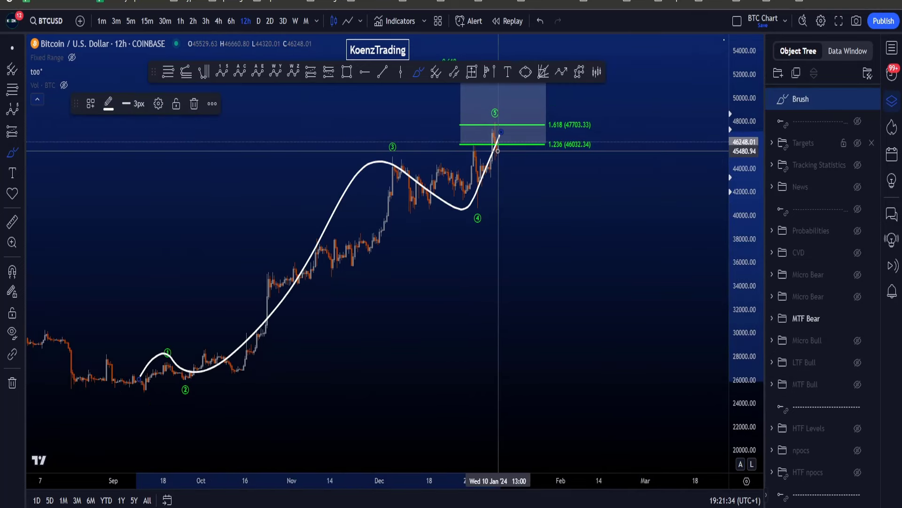
pyautogui.hotkey('ctrl', 'z')
pyautogui.press('Escape')
pyautogui.moveTo(605, 205); pyautogui.dragTo(582, 288)
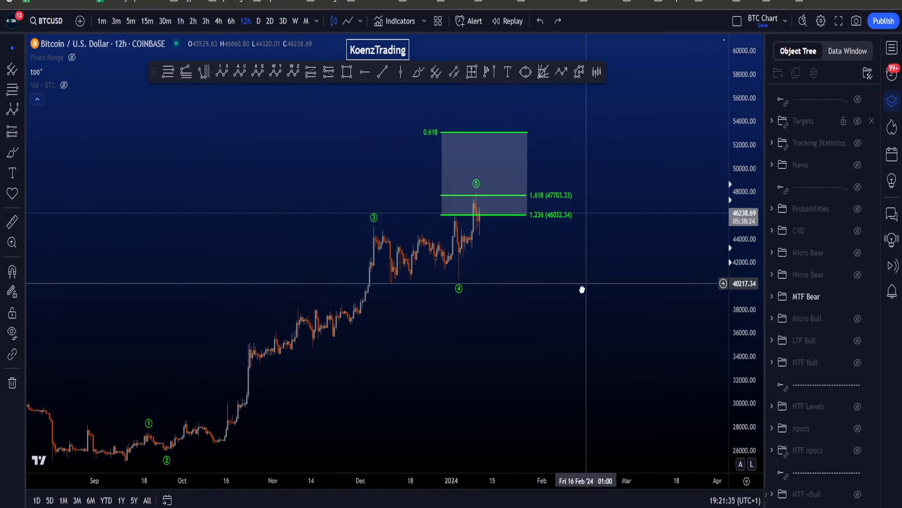
pyautogui.moveTo(574, 193)
pyautogui.mouseDown()
pyautogui.moveTo(419, 211)
pyautogui.moveTo(599, 217)
pyautogui.mouseUp()
pyautogui.hotkey('ctrl', 'z')
# - Brush a looped stroke connecting circled wave 3 down to circled wave 4, and undo it
pyautogui.moveTo(749, 310); pyautogui.dragTo(748, 243)
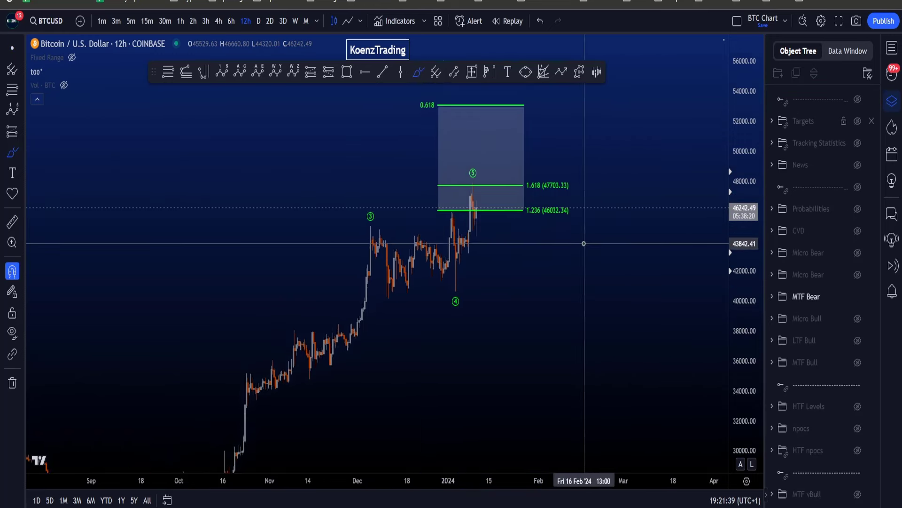
pyautogui.scroll(3, 584, 243)
pyautogui.moveTo(328, 223)
pyautogui.mouseDown()
pyautogui.moveTo(306, 254)
pyautogui.moveTo(416, 284)
pyautogui.mouseUp()
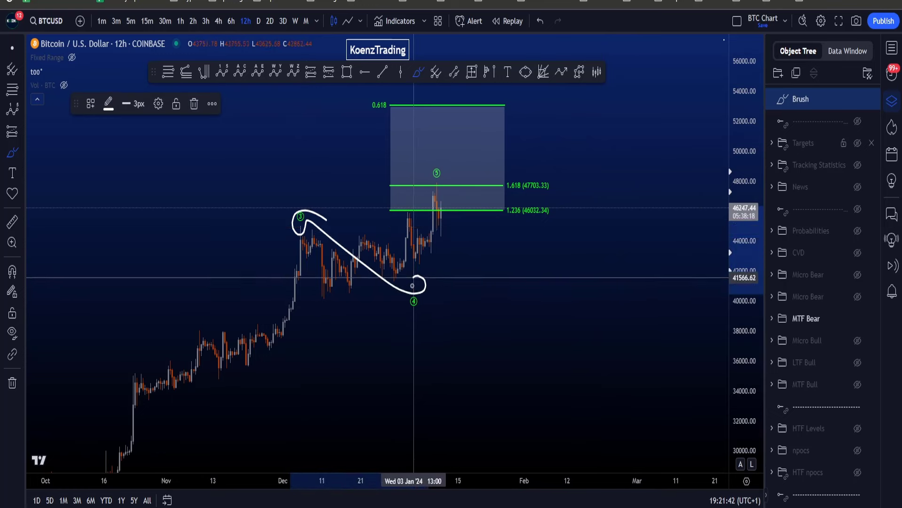
pyautogui.hotkey('ctrl', 'z')
# - Hide the MTF Bear group, show the lower Micro Bear group, and switch the chart to the 1h timeframe
pyautogui.click(858, 297)
pyautogui.click(857, 275)
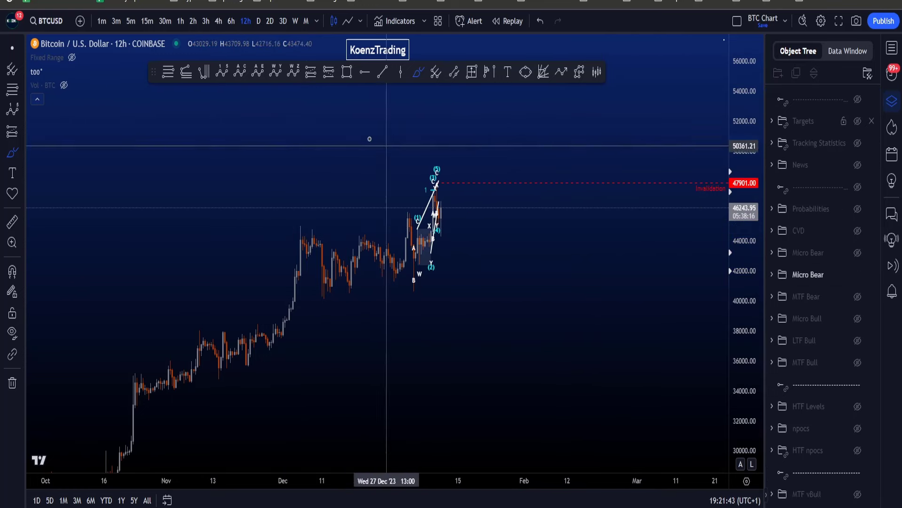
pyautogui.click(180, 21)
pyautogui.click(741, 464)
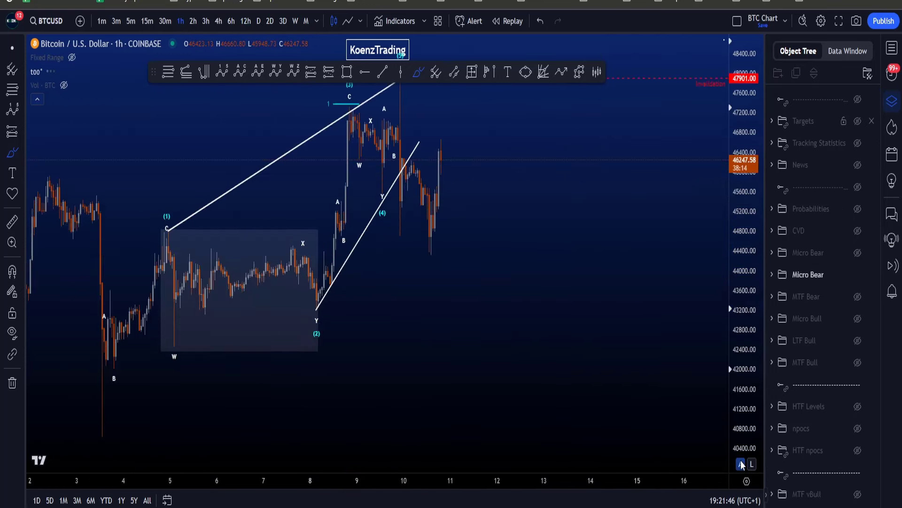
pyautogui.moveTo(743, 206); pyautogui.dragTo(741, 297)
pyautogui.scroll(-1, 466, 285)
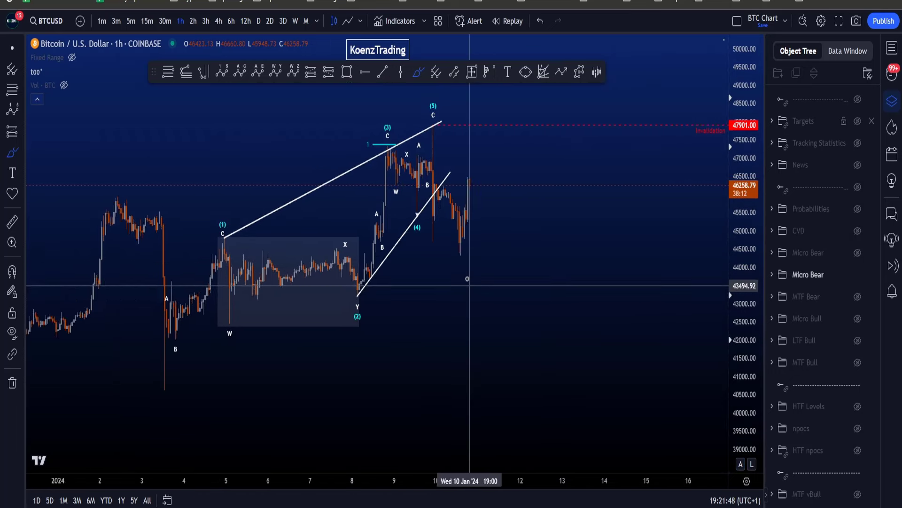
# - Set the chart timeframe to 30 minutes
pyautogui.scroll(3, 393, 244)
pyautogui.write('30')
pyautogui.press('Return')
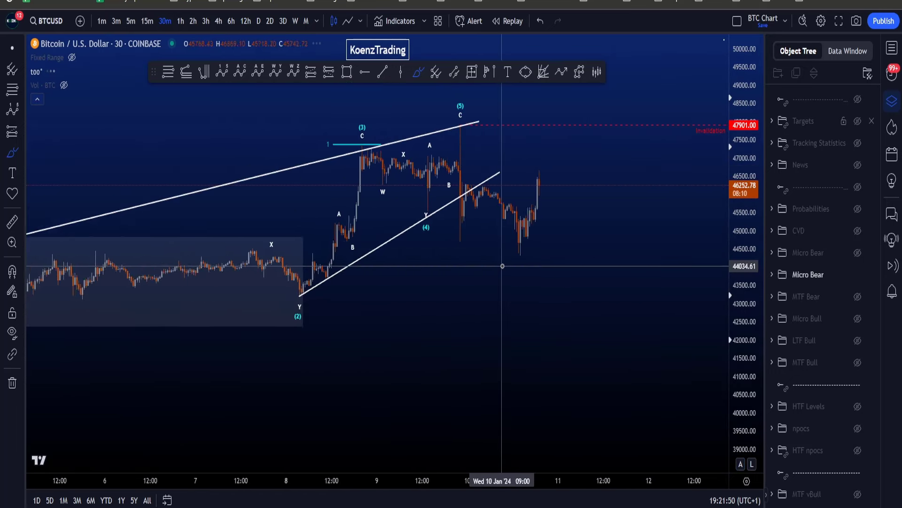
# - Brush the sharp early-January drop from the price high to the wick low beside white A twice, undoing the strokes
pyautogui.scroll(-3, 306, 352)
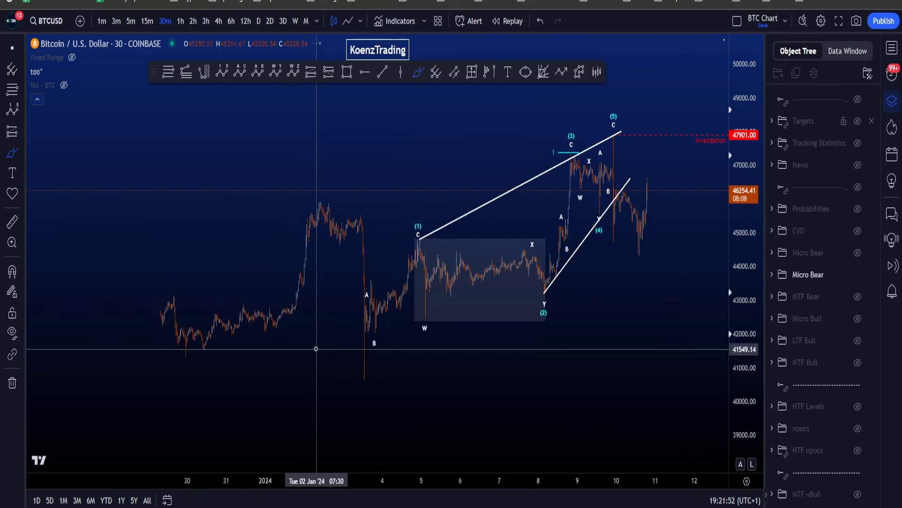
pyautogui.moveTo(306, 216)
pyautogui.mouseDown()
pyautogui.moveTo(354, 214)
pyautogui.moveTo(365, 397)
pyautogui.mouseUp()
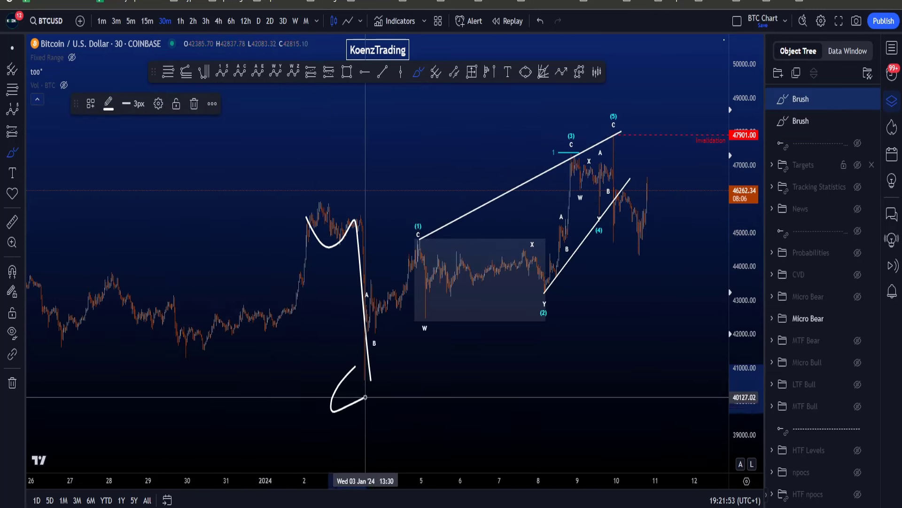
pyautogui.hotkey('ctrl', 'z')
pyautogui.hotkey('ctrl', 'z')
pyautogui.moveTo(317, 211)
pyautogui.mouseDown()
pyautogui.moveTo(359, 205)
pyautogui.moveTo(365, 381)
pyautogui.mouseUp()
pyautogui.hotkey('ctrl', 'z')
# - Brush converging lines from the early-January high and from below white B toward the area after (2), undoing the strokes
pyautogui.moveTo(312, 182); pyautogui.dragTo(568, 261)
pyautogui.moveTo(377, 355); pyautogui.dragTo(568, 264)
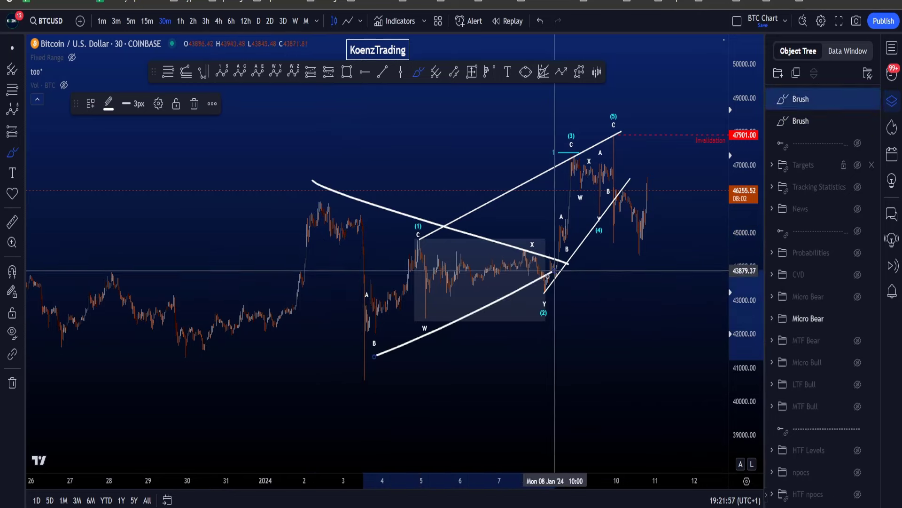
pyautogui.hotkey('ctrl', 'z')
pyautogui.hotkey('ctrl', 'z')
pyautogui.scroll(3, 211, 334)
pyautogui.moveTo(177, 368)
pyautogui.mouseDown()
pyautogui.moveTo(144, 356)
pyautogui.moveTo(197, 249)
pyautogui.moveTo(445, 252)
pyautogui.mouseUp()
pyautogui.hotkey('ctrl', 'z')
pyautogui.hotkey('ctrl', 'z')
# - Brush a rising stroke from the low near white A toward the price action around (4), and undo it
pyautogui.scroll(1, 117, 295)
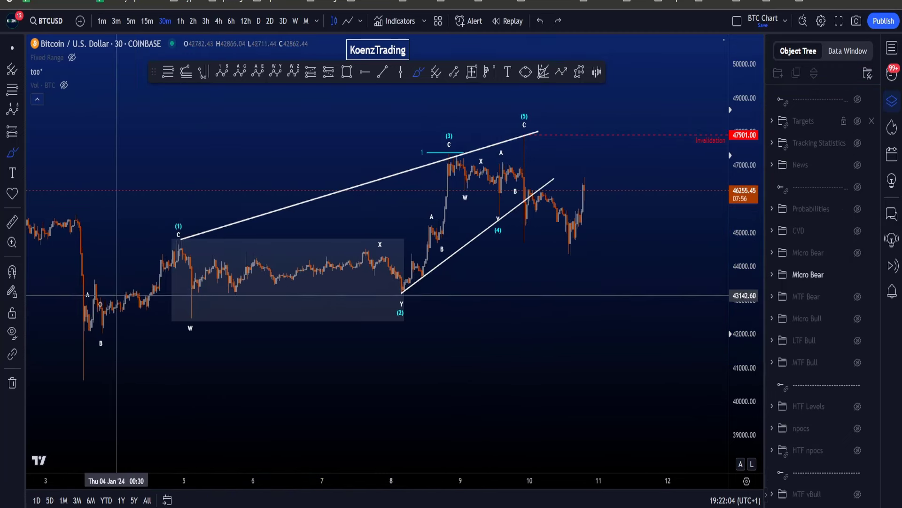
pyautogui.moveTo(80, 343)
pyautogui.mouseDown()
pyautogui.moveTo(183, 237)
pyautogui.moveTo(387, 318)
pyautogui.moveTo(453, 126)
pyautogui.moveTo(507, 181)
pyautogui.mouseUp()
pyautogui.hotkey('ctrl', 'z')
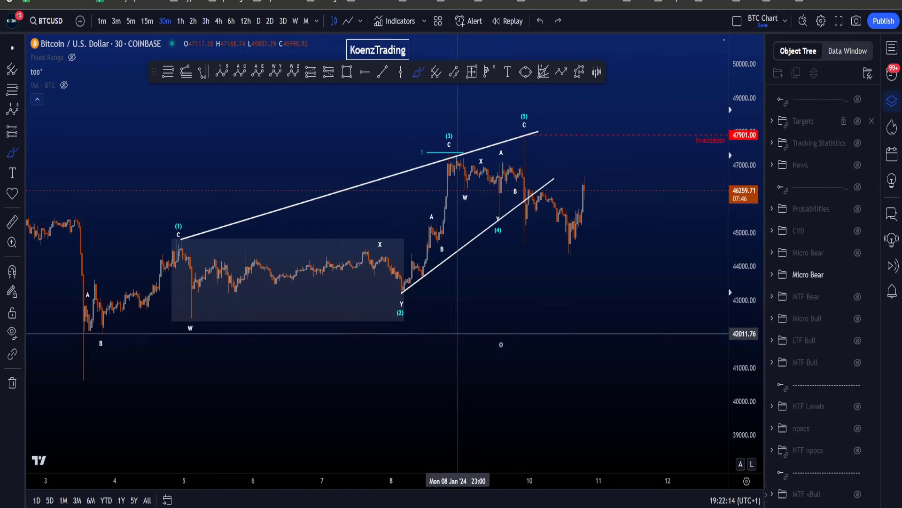
# - Brush a short rising stroke beneath (2) and another from the low near white A up to (1), undoing both
pyautogui.moveTo(746, 374); pyautogui.dragTo(746, 336)
pyautogui.moveTo(401, 345)
pyautogui.mouseDown()
pyautogui.moveTo(208, 219)
pyautogui.moveTo(431, 315)
pyautogui.moveTo(431, 296)
pyautogui.mouseUp()
pyautogui.hotkey('ctrl', 'z')
pyautogui.moveTo(87, 357)
pyautogui.mouseDown()
pyautogui.moveTo(170, 216)
pyautogui.moveTo(177, 256)
pyautogui.mouseUp()
pyautogui.hotkey('ctrl', 'z')
# - Brush a path around (3), down to (4) and up to (5), and outline the shaded box between (1) and (2), undoing both
pyautogui.moveTo(469, 169)
pyautogui.mouseDown()
pyautogui.moveTo(468, 153)
pyautogui.moveTo(517, 175)
pyautogui.mouseUp()
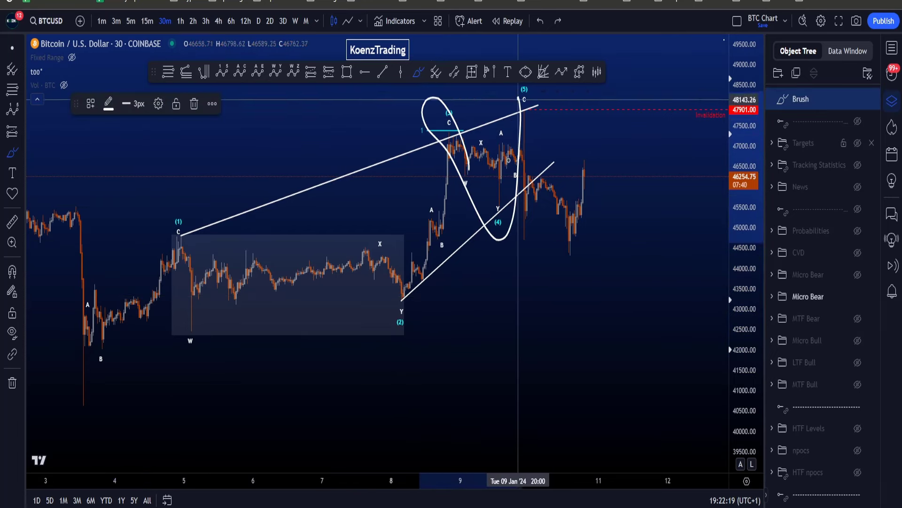
pyautogui.hotkey('ctrl', 'z')
pyautogui.moveTo(422, 347)
pyautogui.mouseDown()
pyautogui.moveTo(177, 232)
pyautogui.moveTo(376, 373)
pyautogui.mouseUp()
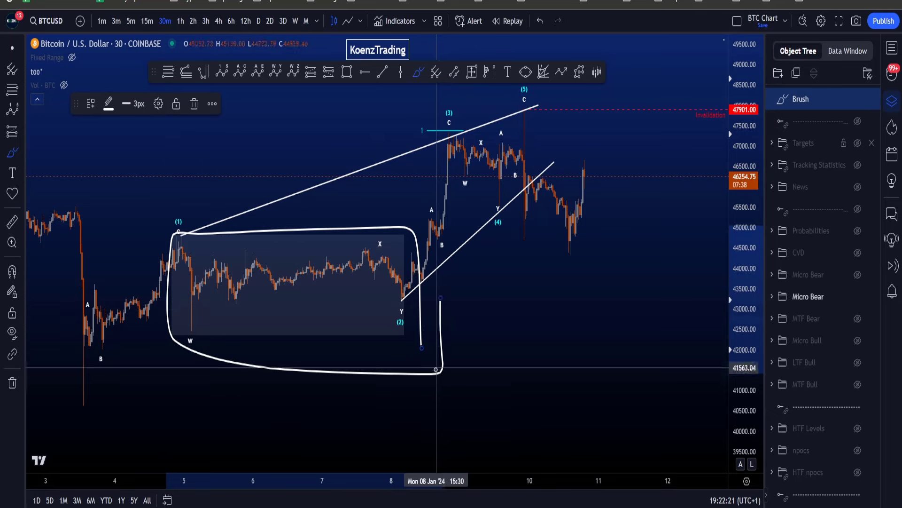
pyautogui.hotkey('ctrl', 'z')
# - Brush the decline from (1) toward the W low and the rebound toward X inside the shaded box, and undo it
pyautogui.scroll(1, 385, 282)
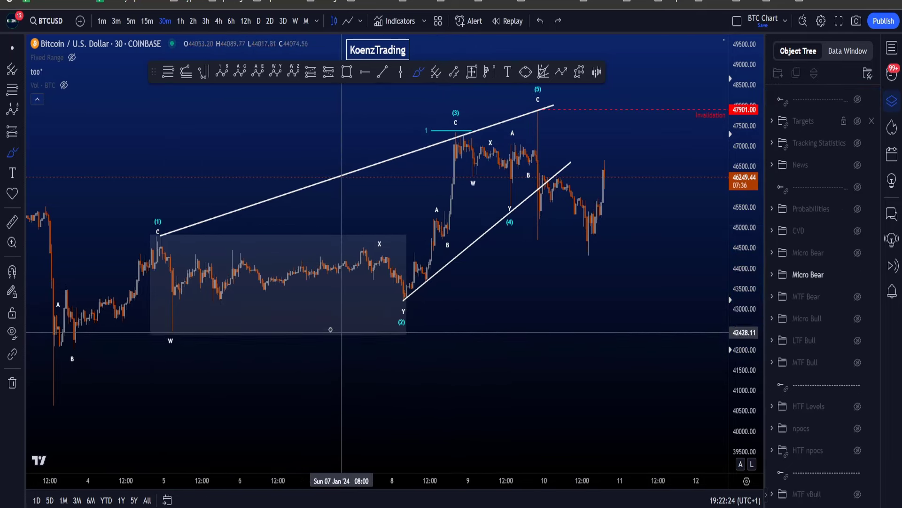
pyautogui.moveTo(158, 236)
pyautogui.mouseDown()
pyautogui.moveTo(175, 291)
pyautogui.moveTo(356, 246)
pyautogui.mouseUp()
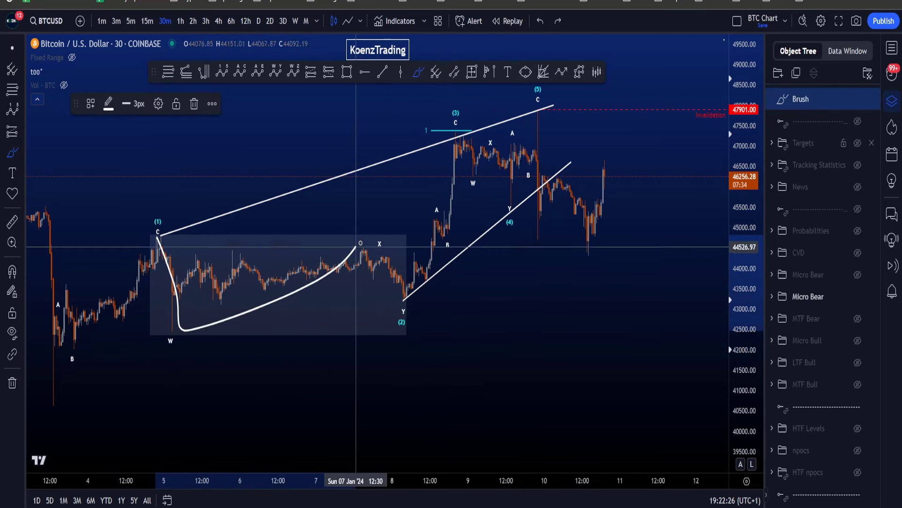
pyautogui.hotkey('ctrl', 'z')
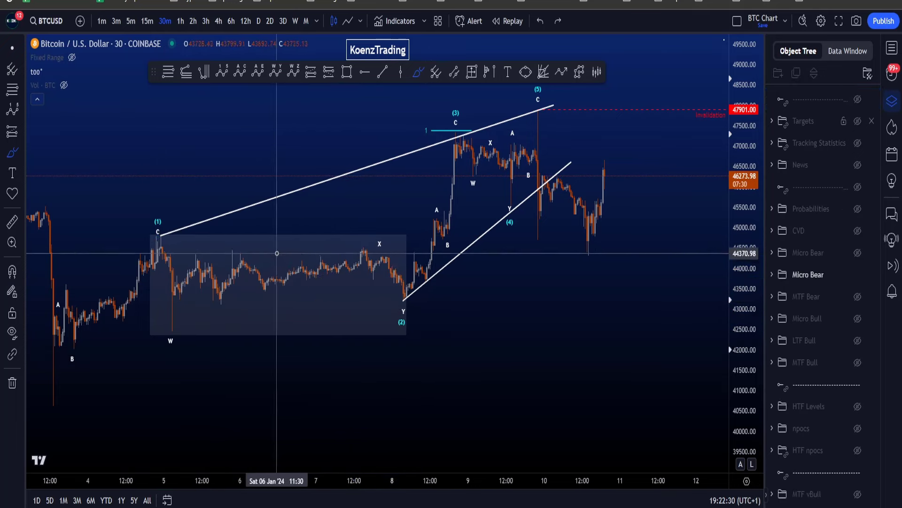
# - Brush two parallel descending lines from the middle of the shaded box to below it, undoing both
pyautogui.moveTo(277, 254); pyautogui.dragTo(371, 363)
pyautogui.moveTo(208, 308); pyautogui.dragTo(308, 405)
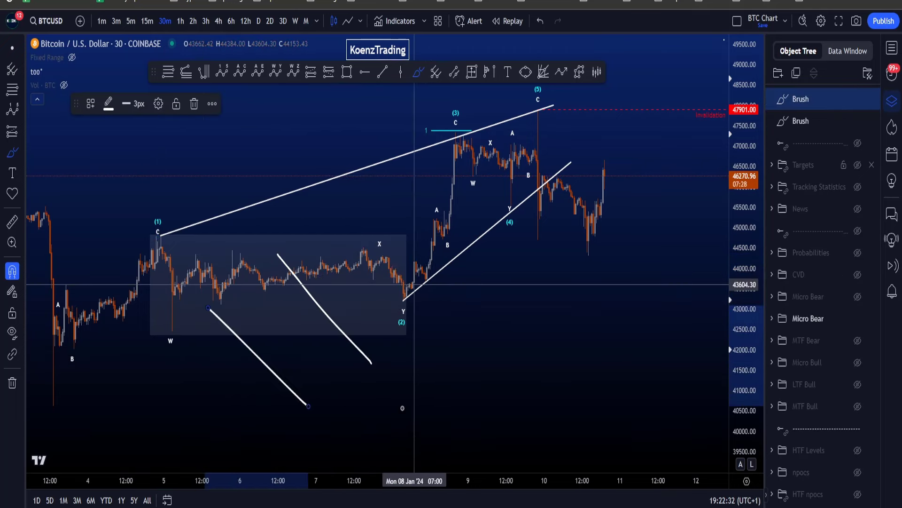
pyautogui.hotkey('ctrl', 'z')
pyautogui.hotkey('ctrl', 'z')
# - Brush horizontal lines along the shaded box's upper and lower edges, and circle Y with a stroke back to W, undoing all marks
pyautogui.moveTo(161, 242); pyautogui.dragTo(425, 246)
pyautogui.moveTo(139, 334); pyautogui.dragTo(457, 329)
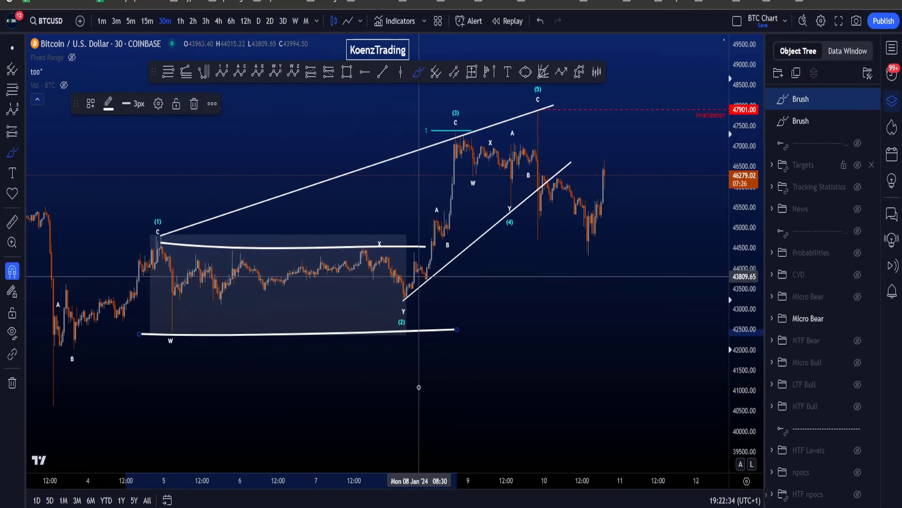
pyautogui.hotkey('ctrl', 'z')
pyautogui.hotkey('ctrl', 'z')
pyautogui.moveTo(407, 297); pyautogui.dragTo(152, 345)
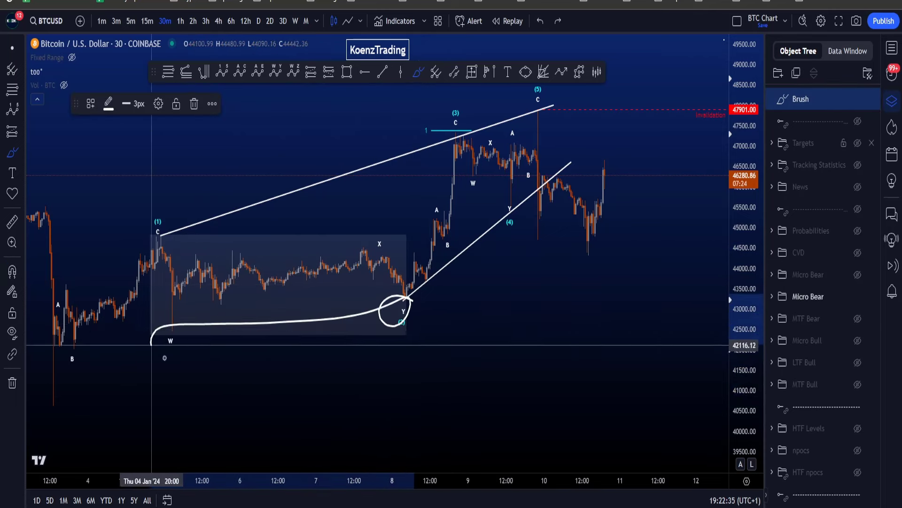
pyautogui.hotkey('ctrl', 'z')
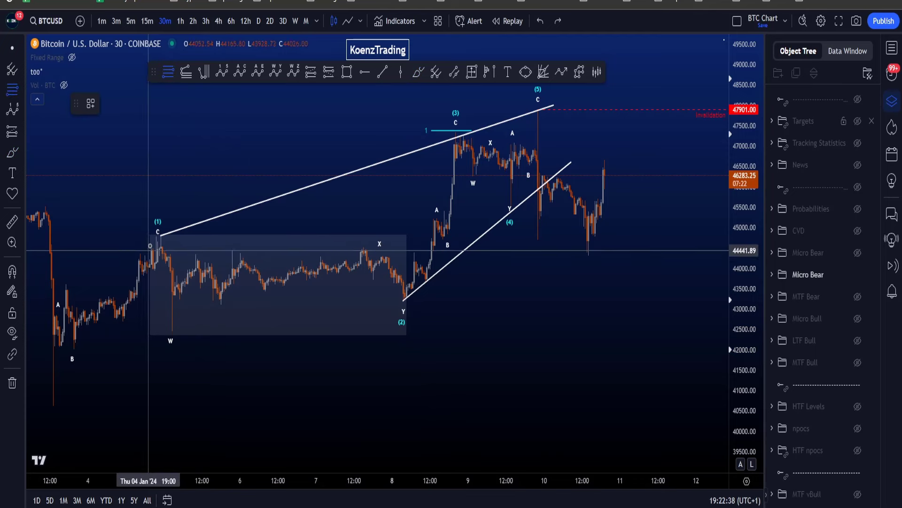
# - Measure the drop from (1) to W with a Fib Retracement from 44800 to 42450, shift it over the following bounce, and delete it
pyautogui.click(160, 233)
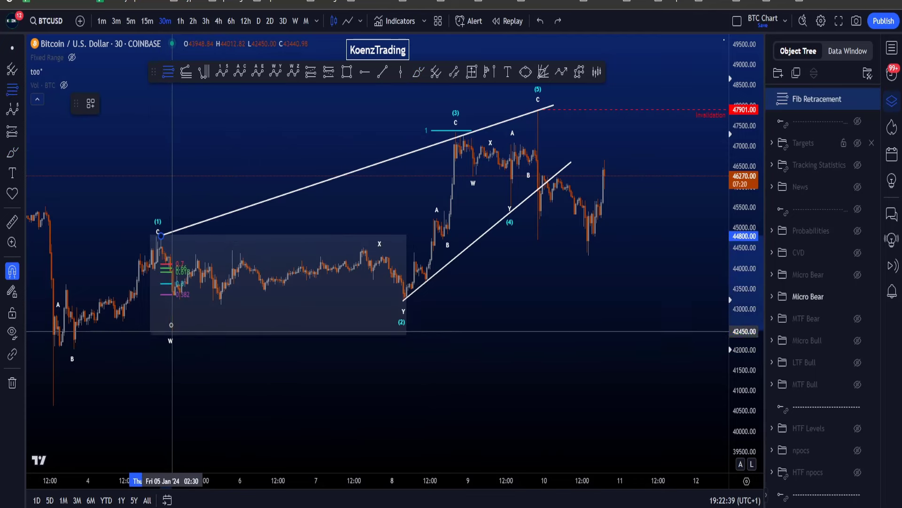
pyautogui.click(172, 330)
pyautogui.moveTo(177, 273); pyautogui.dragTo(215, 276)
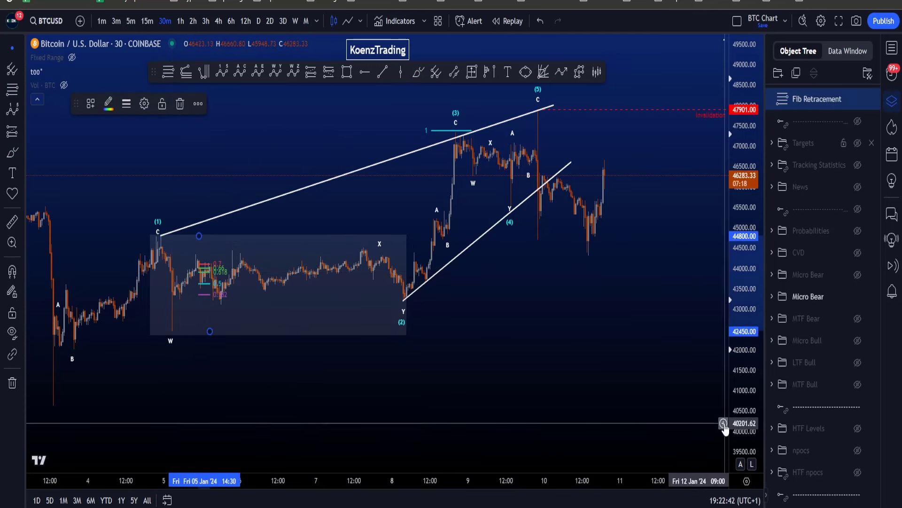
pyautogui.moveTo(743, 425); pyautogui.dragTo(742, 300)
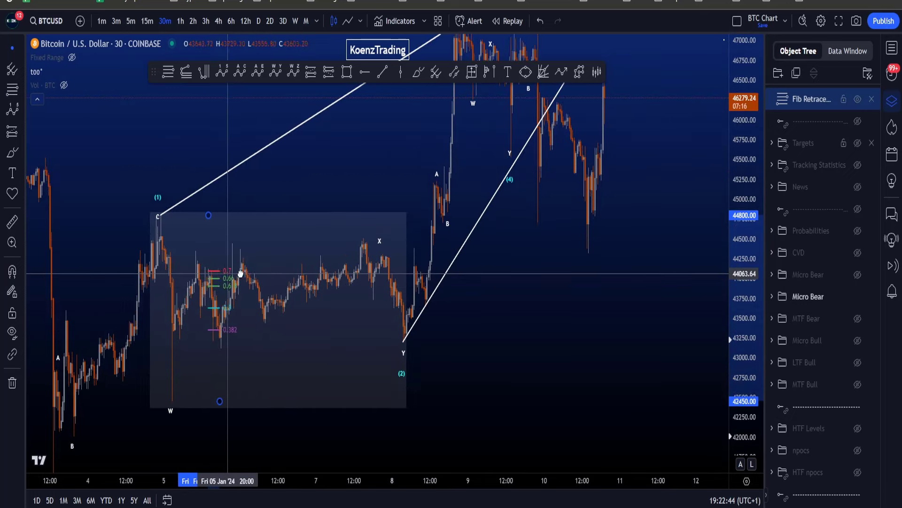
pyautogui.moveTo(241, 273)
pyautogui.mouseDown()
pyautogui.moveTo(372, 268)
pyautogui.moveTo(255, 281)
pyautogui.mouseUp()
pyautogui.doubleClick(744, 247)
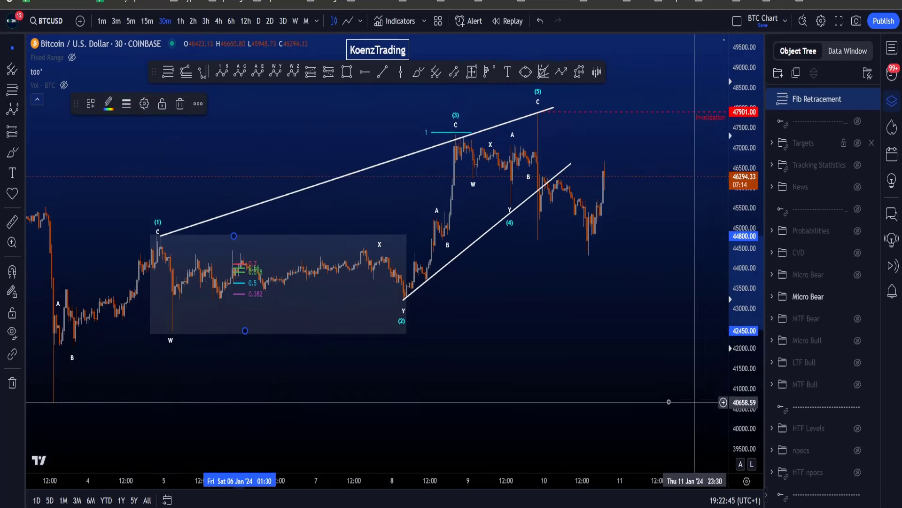
pyautogui.click(180, 105)
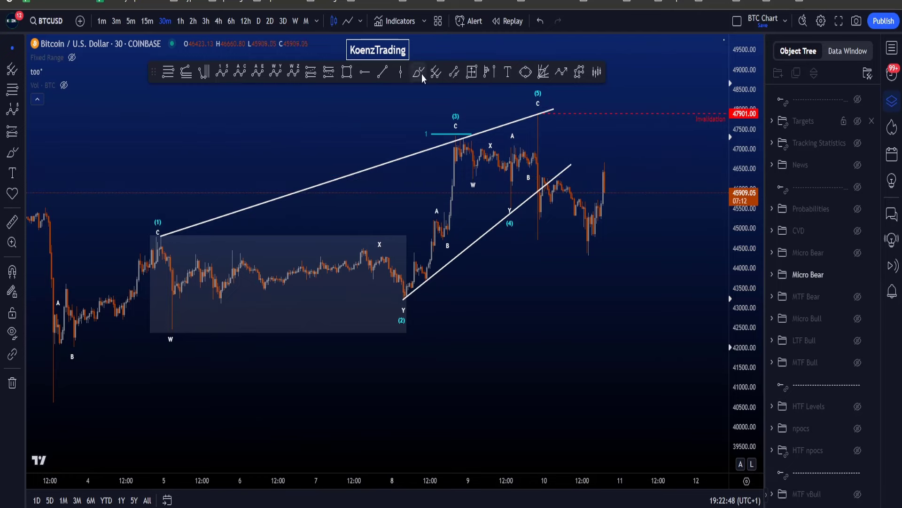
# - Brush a loop around the drop from (1) to W, and delete it
pyautogui.moveTo(166, 233); pyautogui.dragTo(162, 228)
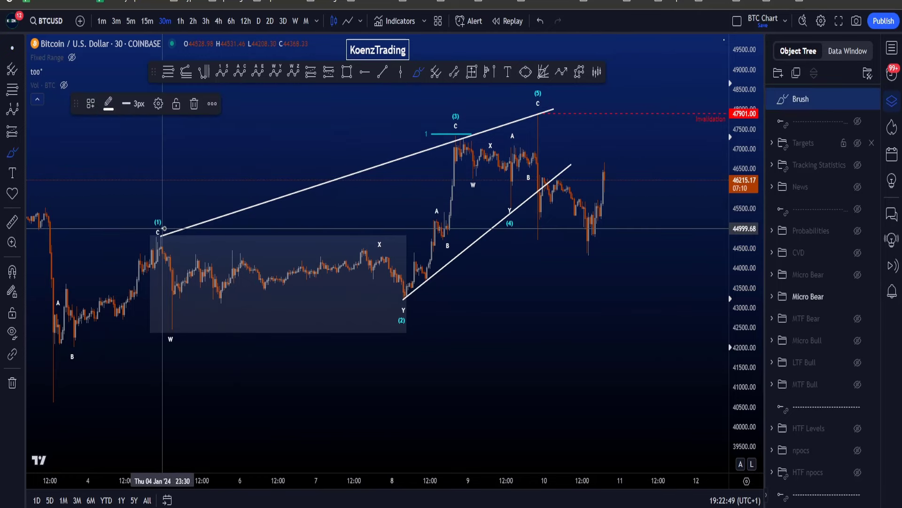
pyautogui.moveTo(179, 268); pyautogui.dragTo(165, 363)
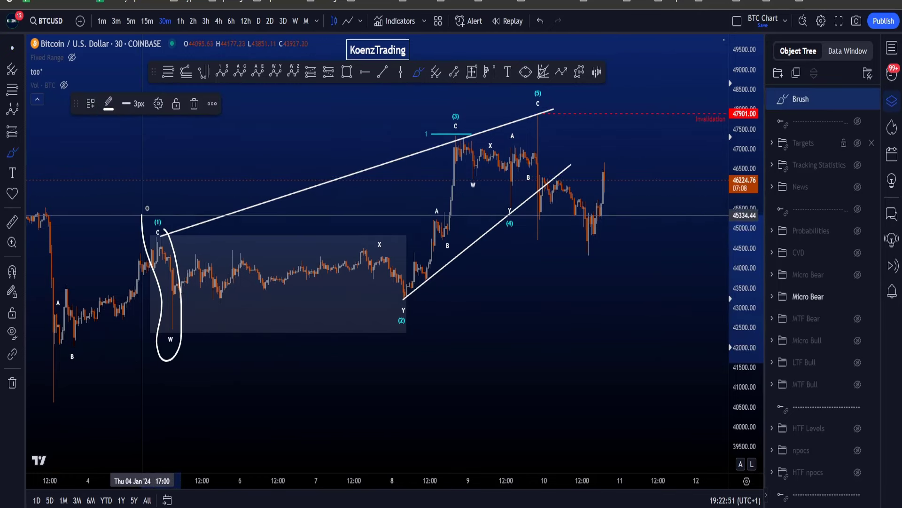
pyautogui.press('Delete')
# - Brush the stepped decline from (1) to W and a path from the rebound after W up to (3), undoing both strokes
pyautogui.moveTo(173, 241); pyautogui.dragTo(172, 335)
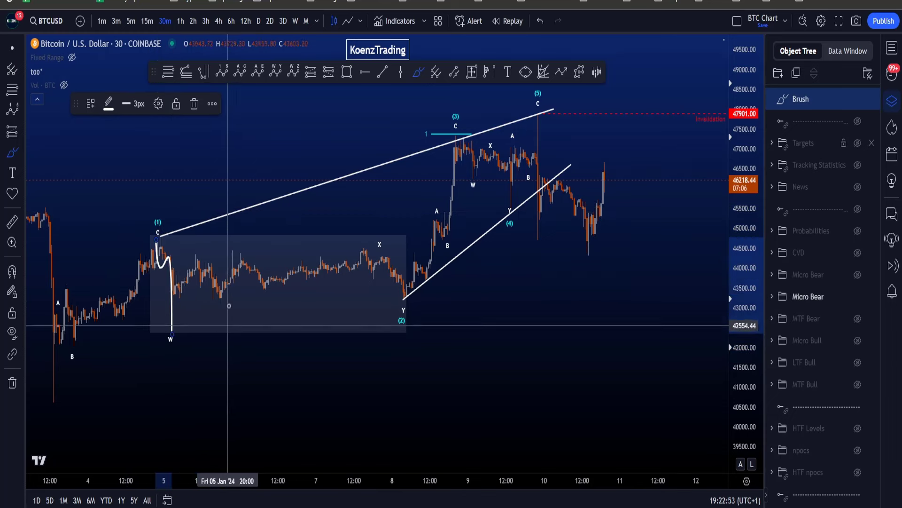
pyautogui.moveTo(188, 286)
pyautogui.mouseDown()
pyautogui.moveTo(399, 280)
pyautogui.moveTo(452, 191)
pyautogui.moveTo(468, 130)
pyautogui.mouseUp()
pyautogui.hotkey('ctrl', 'z')
pyautogui.hotkey('ctrl', 'z')
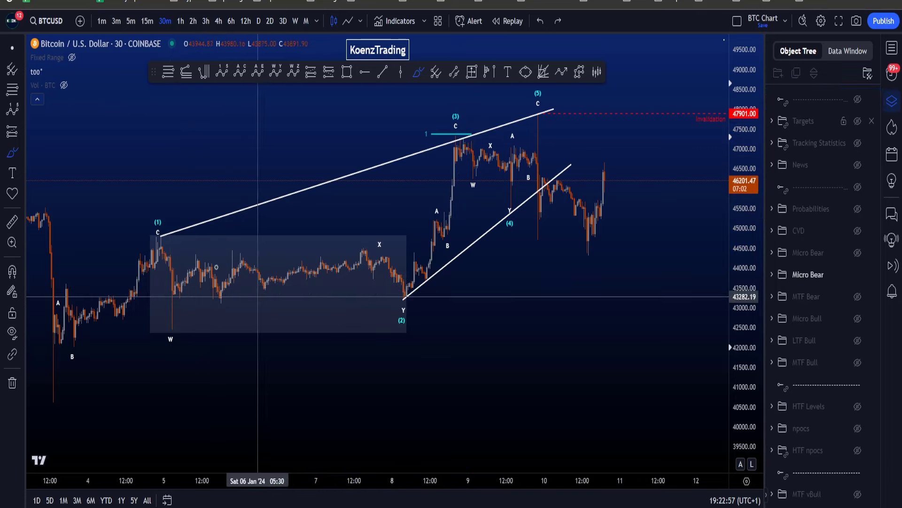
# - Brush a stroke from near A toward the C peak under (5) in the ending diagonal, and undo it
pyautogui.moveTo(626, 310); pyautogui.dragTo(534, 368)
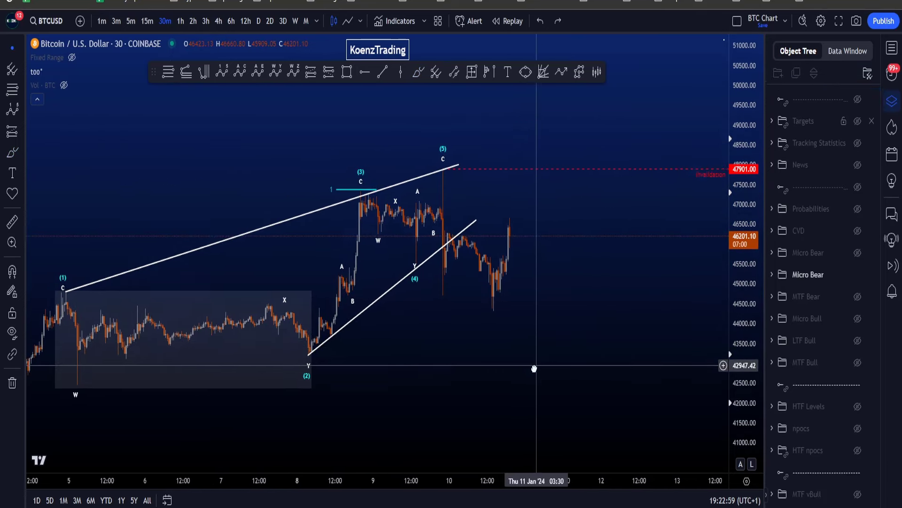
pyautogui.moveTo(616, 318); pyautogui.dragTo(587, 348)
pyautogui.click(417, 73)
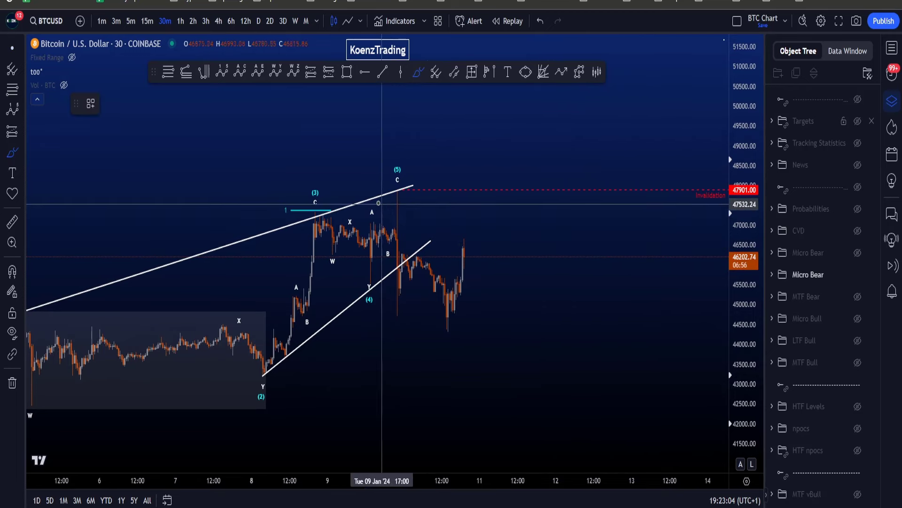
pyautogui.moveTo(381, 203); pyautogui.dragTo(413, 175)
pyautogui.hotkey('ctrl', 'z')
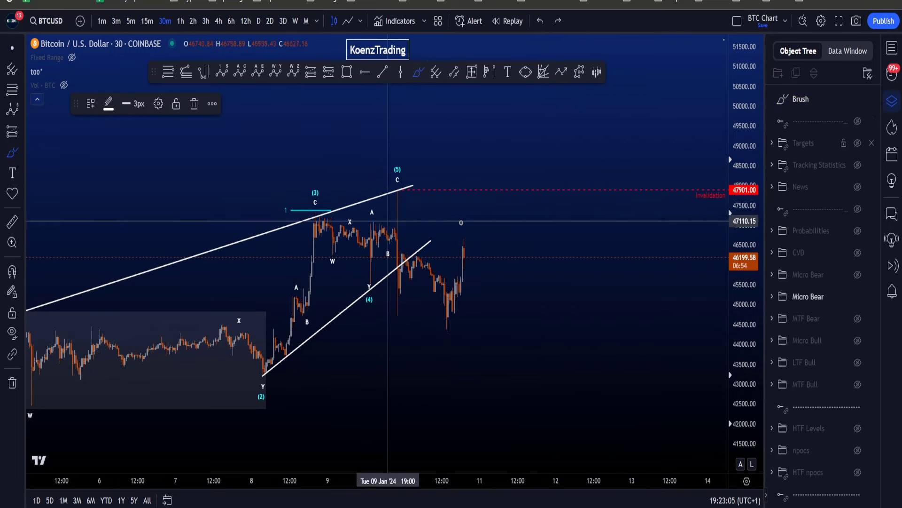
# - Hide the Micro Bear group with the diagonal count, and show the other Micro Bear group listed directly before it
pyautogui.click(858, 274)
pyautogui.click(858, 252)
pyautogui.scroll(5, 570, 264)
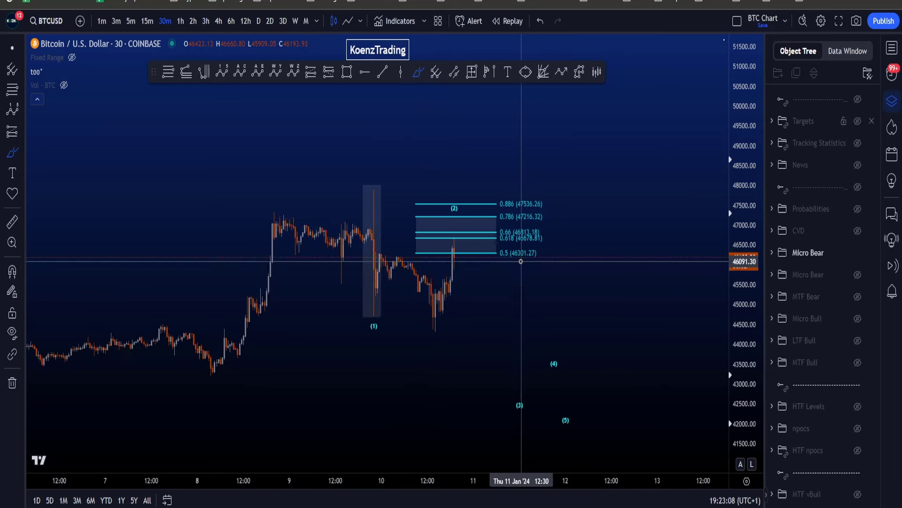
pyautogui.scroll(2, 557, 282)
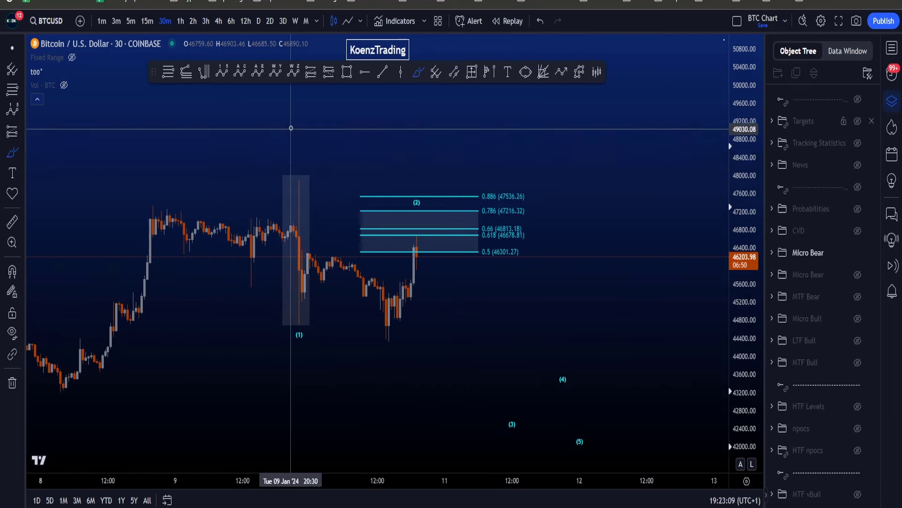
# - Brush a numeral 5 above the shaded drop into (1), plus temporary strokes over the later decline and a loop around the drop, removing those extra strokes
pyautogui.moveTo(290, 130)
pyautogui.mouseDown()
pyautogui.moveTo(323, 164)
pyautogui.moveTo(295, 169)
pyautogui.mouseUp()
pyautogui.moveTo(290, 130); pyautogui.dragTo(367, 132)
pyautogui.moveTo(340, 224)
pyautogui.mouseDown()
pyautogui.moveTo(493, 263)
pyautogui.moveTo(512, 354)
pyautogui.mouseUp()
pyautogui.moveTo(526, 302); pyautogui.dragTo(460, 326)
pyautogui.hotkey('ctrl', 'z')
pyautogui.hotkey('ctrl', 'z')
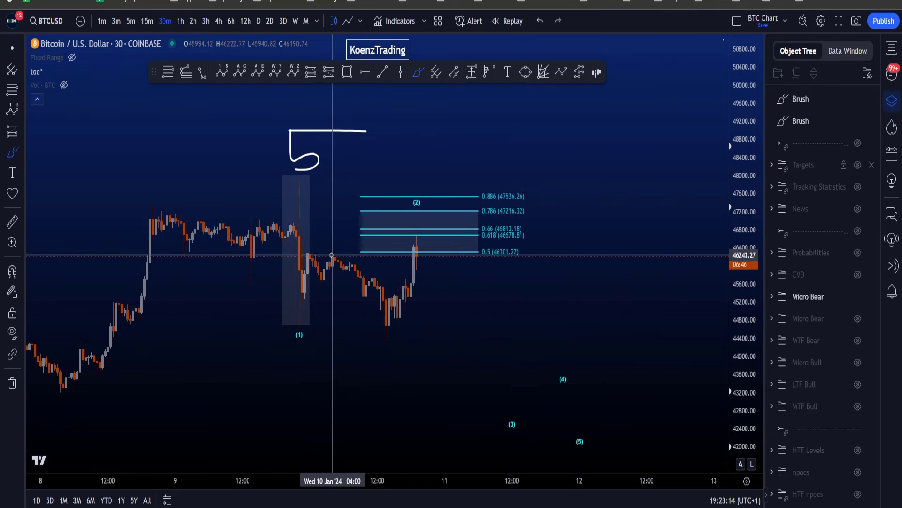
pyautogui.moveTo(305, 191); pyautogui.dragTo(277, 285)
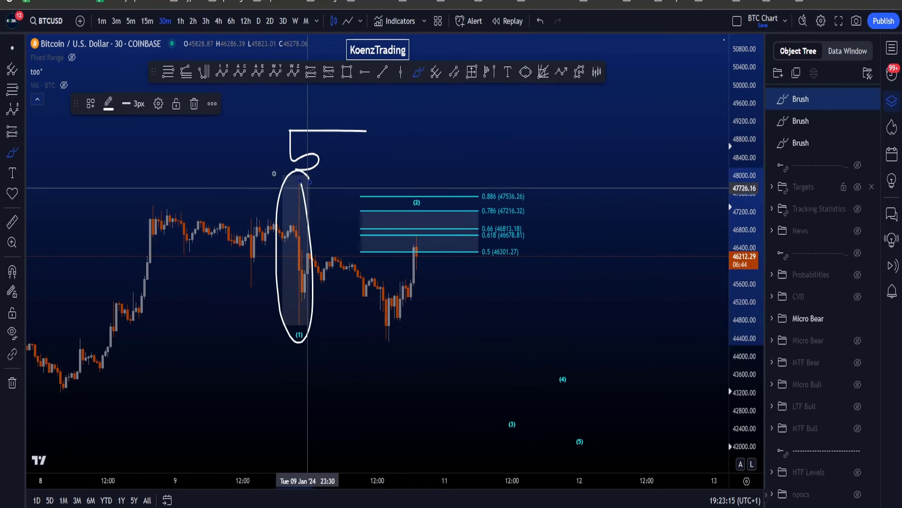
pyautogui.press('Delete')
# - Switch to the 15-minute timeframe and brush a curve from the (1) low through the following swing up toward (2), plus a short stroke, undoing both
pyautogui.click(147, 21)
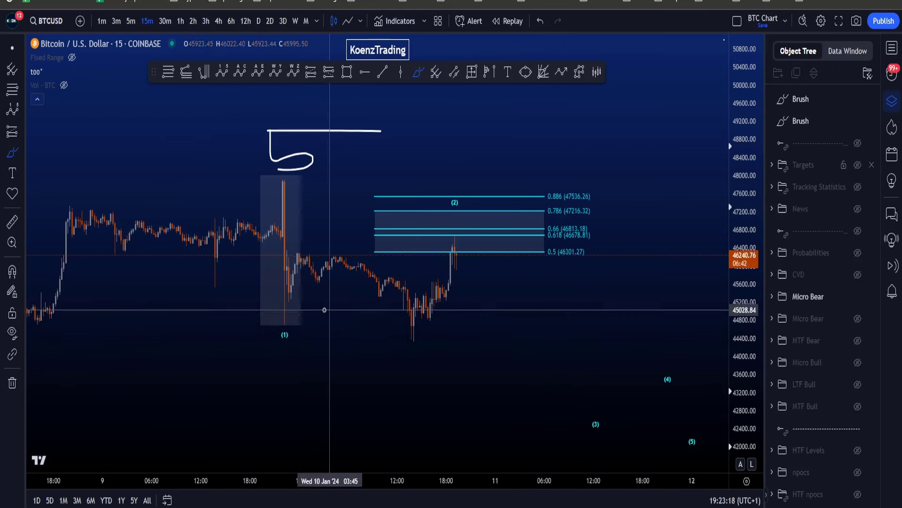
pyautogui.moveTo(285, 304)
pyautogui.mouseDown()
pyautogui.moveTo(310, 259)
pyautogui.moveTo(393, 320)
pyautogui.moveTo(444, 254)
pyautogui.mouseUp()
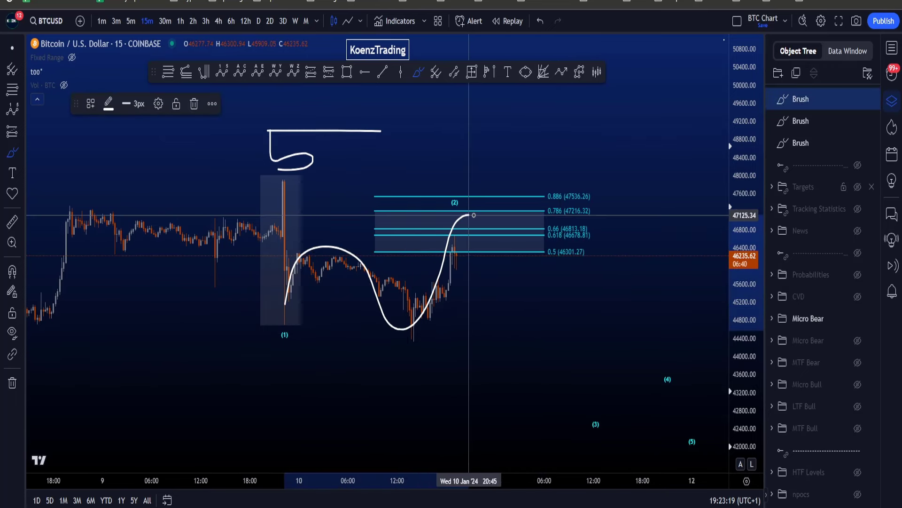
pyautogui.hotkey('ctrl', 'z')
pyautogui.moveTo(528, 276)
pyautogui.mouseDown()
pyautogui.moveTo(564, 276)
pyautogui.moveTo(453, 203)
pyautogui.moveTo(354, 212)
pyautogui.moveTo(547, 262)
pyautogui.mouseUp()
pyautogui.hotkey('ctrl', 'z')
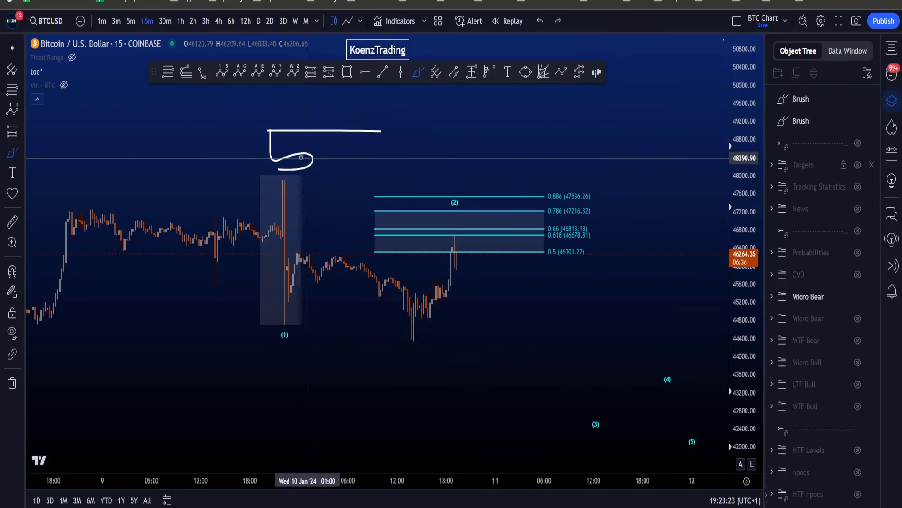
# - Brush a connecting stroke from the 5 around the drop into (1), undo it, and return to the 30-minute timeframe
pyautogui.moveTo(305, 154)
pyautogui.mouseDown()
pyautogui.moveTo(296, 177)
pyautogui.moveTo(347, 312)
pyautogui.moveTo(267, 307)
pyautogui.mouseUp()
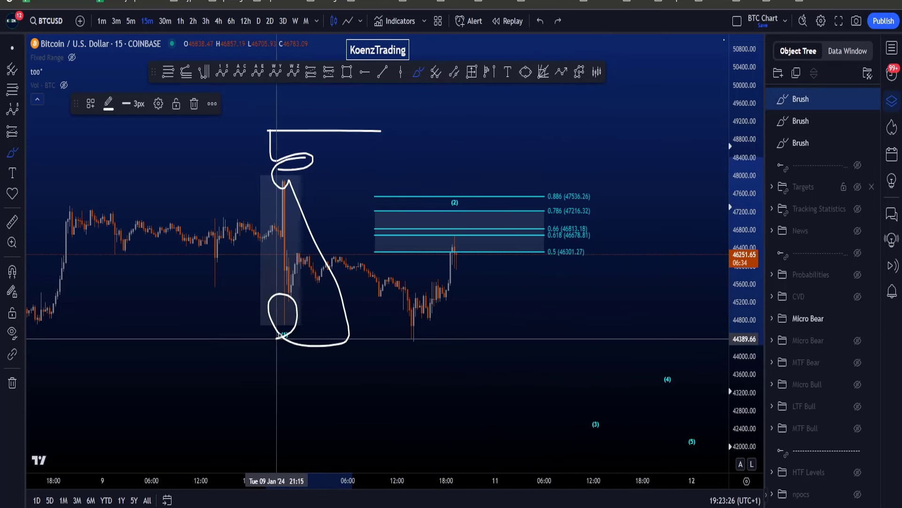
pyautogui.hotkey('ctrl', 'z')
pyautogui.write('30')
pyautogui.press('Return')
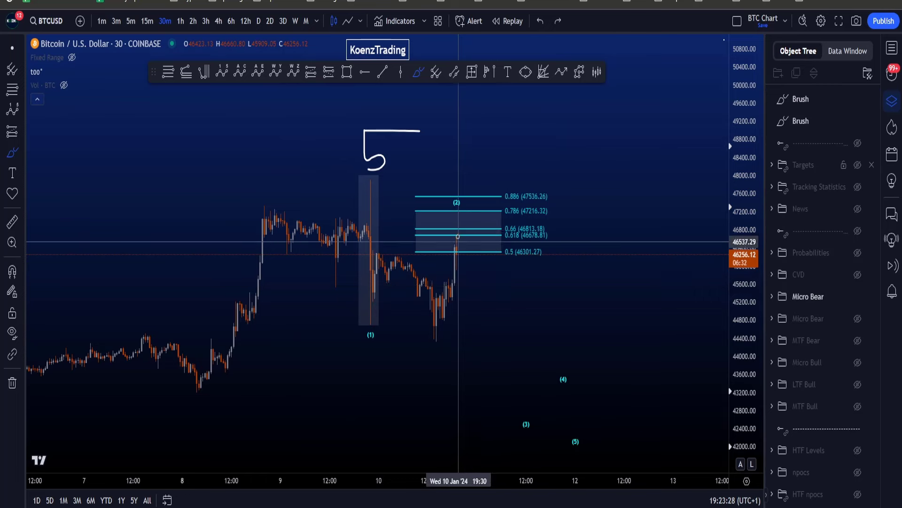
# - Brush two strokes from the current rebound near (2) down toward the projected (3), and undo both
pyautogui.moveTo(459, 230); pyautogui.dragTo(510, 322)
pyautogui.moveTo(516, 286); pyautogui.dragTo(518, 367)
pyautogui.hotkey('ctrl', 'z')
pyautogui.hotkey('ctrl', 'z')
pyautogui.scroll(1, 524, 324)
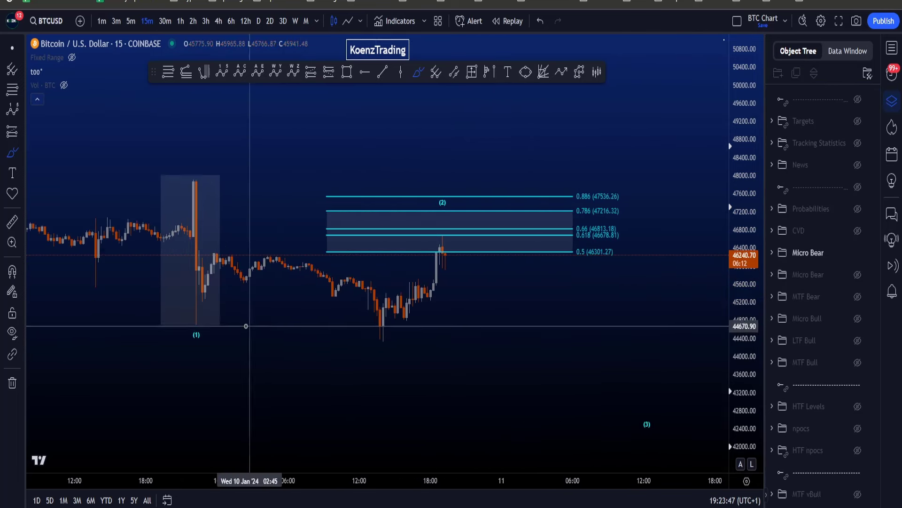
# - Brush short marks beside the (1) low and above the shaded box, and a loop around the drop, undoing each stroke
pyautogui.moveTo(246, 325)
pyautogui.mouseDown()
pyautogui.moveTo(182, 331)
pyautogui.moveTo(256, 325)
pyautogui.mouseUp()
pyautogui.hotkey('ctrl', 'z')
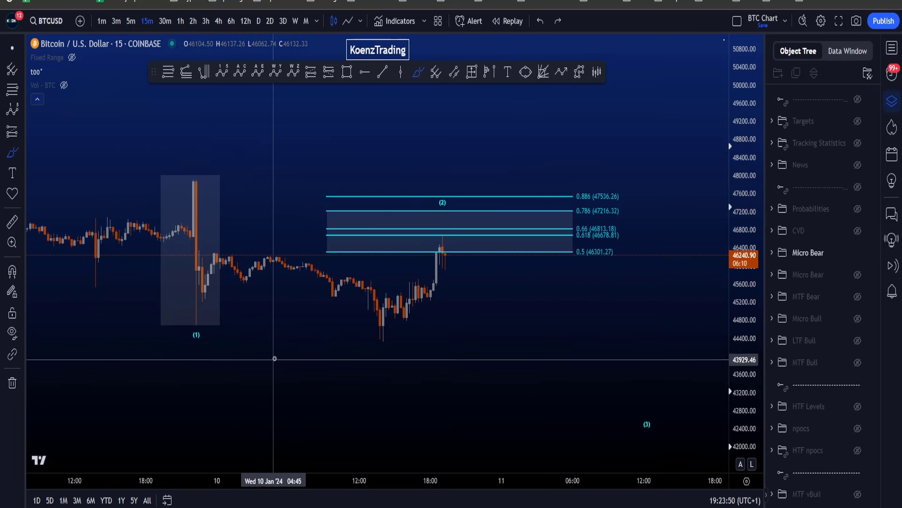
pyautogui.scroll(-2, 275, 359)
pyautogui.moveTo(211, 149)
pyautogui.mouseDown()
pyautogui.moveTo(217, 338)
pyautogui.moveTo(202, 151)
pyautogui.mouseUp()
pyautogui.hotkey('ctrl', 'z')
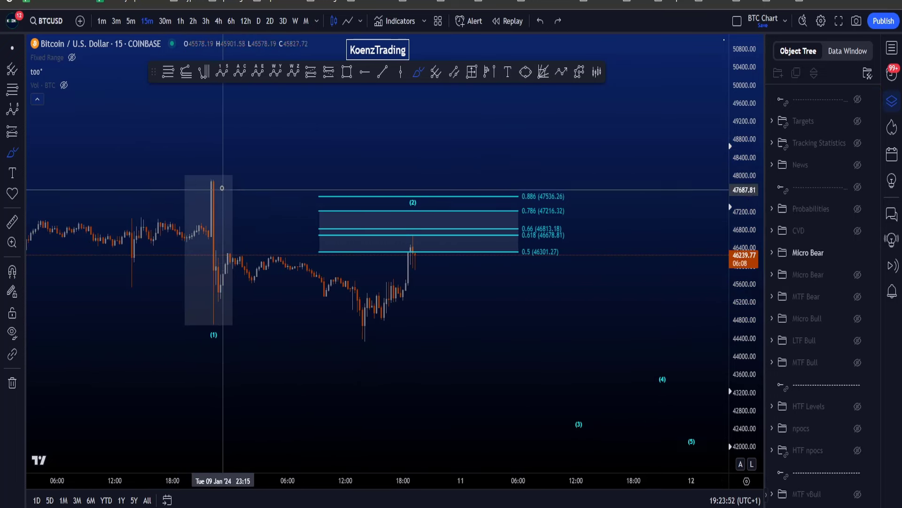
pyautogui.moveTo(221, 188)
pyautogui.mouseDown()
pyautogui.moveTo(217, 282)
pyautogui.moveTo(197, 308)
pyautogui.mouseUp()
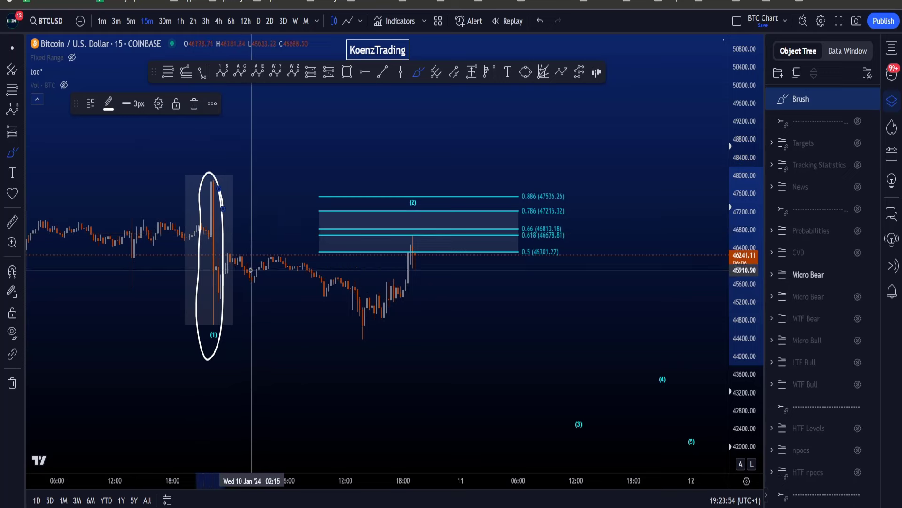
pyautogui.hotkey('ctrl', 'z')
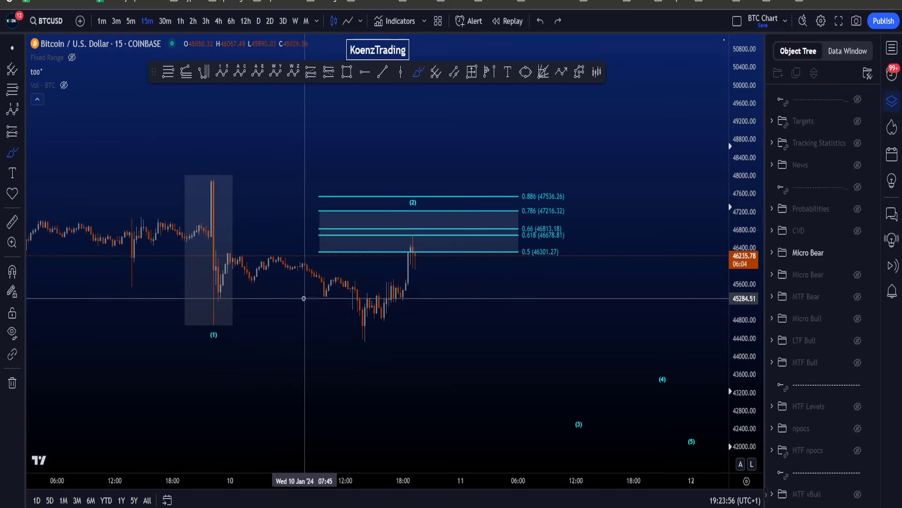
# - Brush a zigzag decline above the range preceding the shaded drop, and two strokes around the price action after it, undoing all three
pyautogui.scroll(-1, 201, 173)
pyautogui.moveTo(180, 154); pyautogui.dragTo(226, 187)
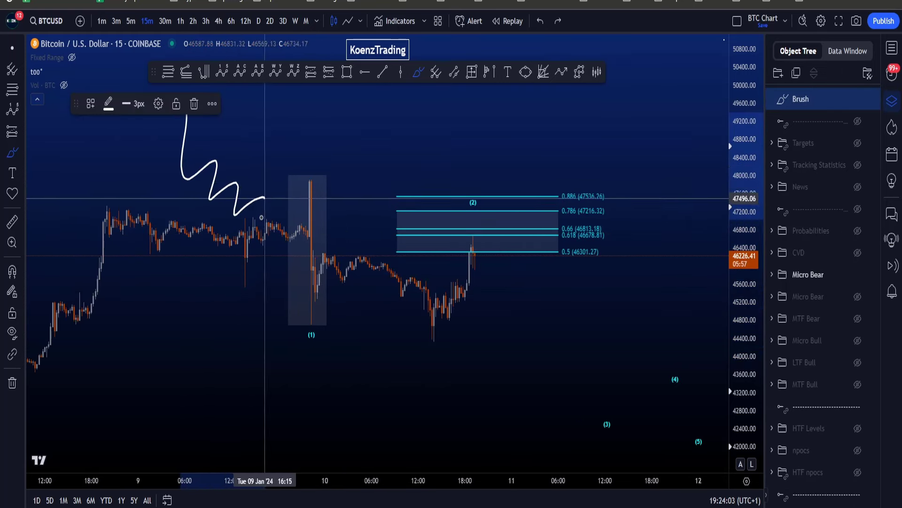
pyautogui.hotkey('ctrl', 'z')
pyautogui.moveTo(321, 212)
pyautogui.mouseDown()
pyautogui.moveTo(308, 252)
pyautogui.moveTo(338, 257)
pyautogui.moveTo(373, 291)
pyautogui.mouseUp()
pyautogui.moveTo(306, 282); pyautogui.dragTo(355, 313)
pyautogui.hotkey('ctrl', 'z')
pyautogui.hotkey('ctrl', 'z')
# - Brush around the candles of the shaded drop into (1), and undo the stroke
pyautogui.scroll(3, 403, 300)
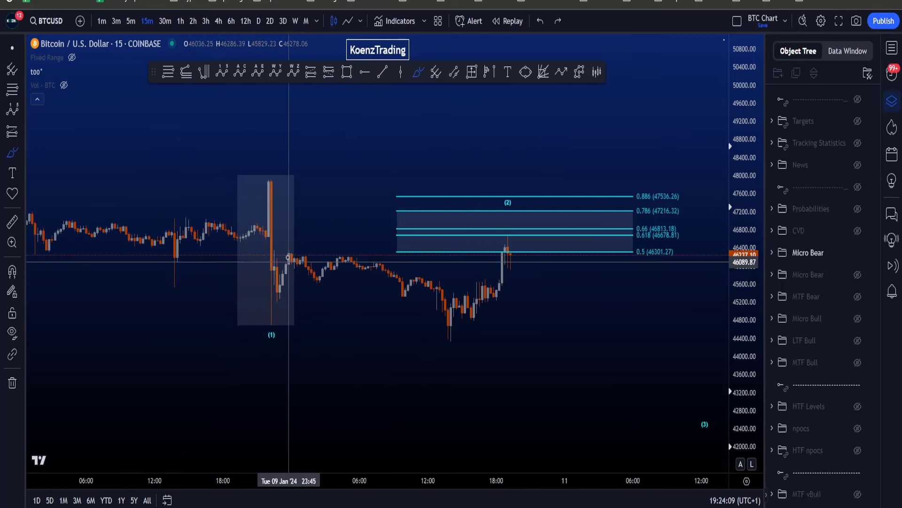
pyautogui.moveTo(278, 183)
pyautogui.mouseDown()
pyautogui.moveTo(299, 285)
pyautogui.moveTo(249, 267)
pyautogui.mouseUp()
pyautogui.hotkey('ctrl', 'z')
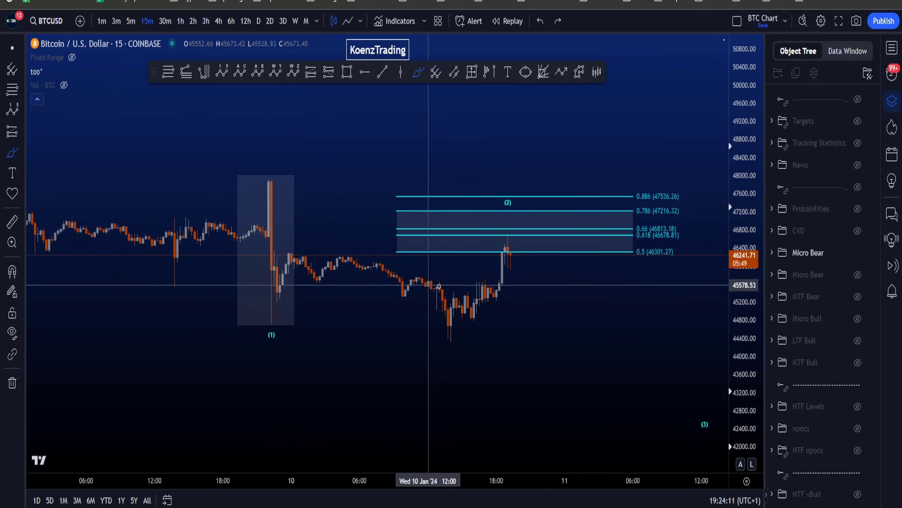
pyautogui.moveTo(755, 328); pyautogui.dragTo(734, 300)
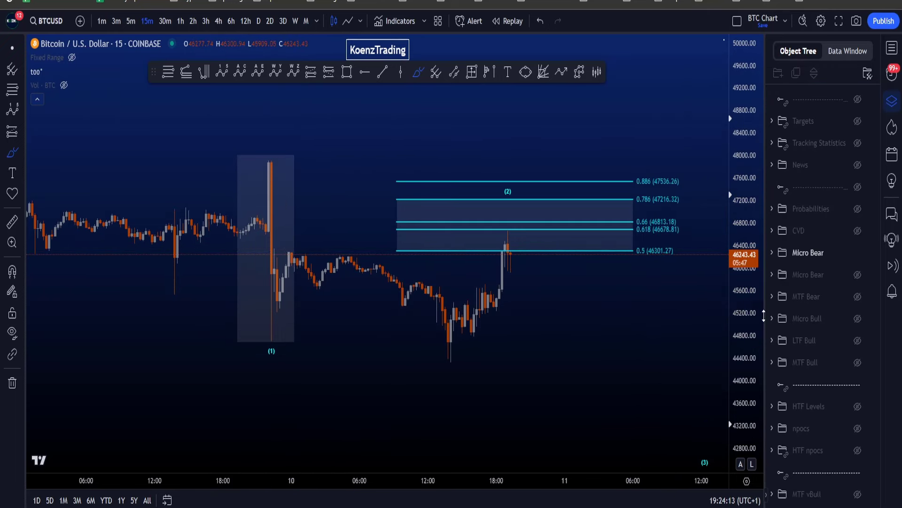
# - Hide the Micro Bear drawing group and show the CVD group in its place
pyautogui.click(858, 253)
pyautogui.click(858, 231)
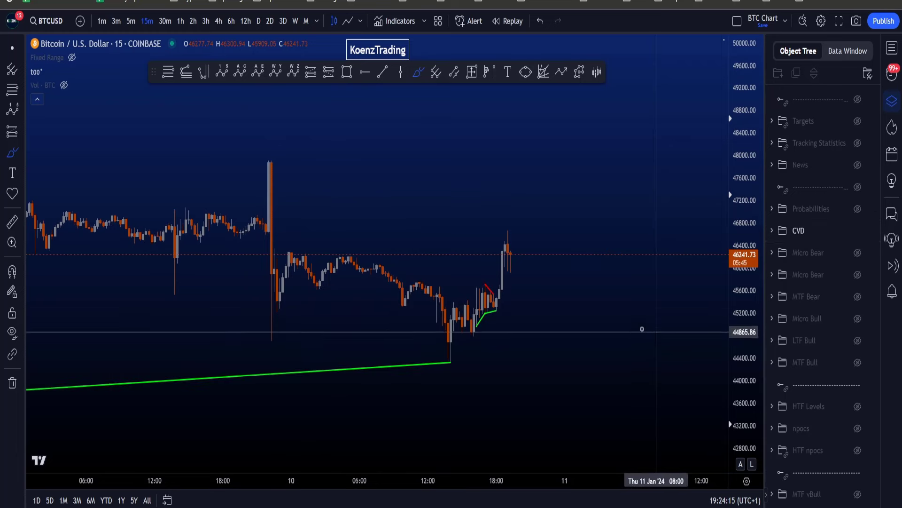
pyautogui.scroll(-3, 640, 326)
pyautogui.moveTo(760, 310); pyautogui.dragTo(760, 329)
pyautogui.scroll(1, 635, 378)
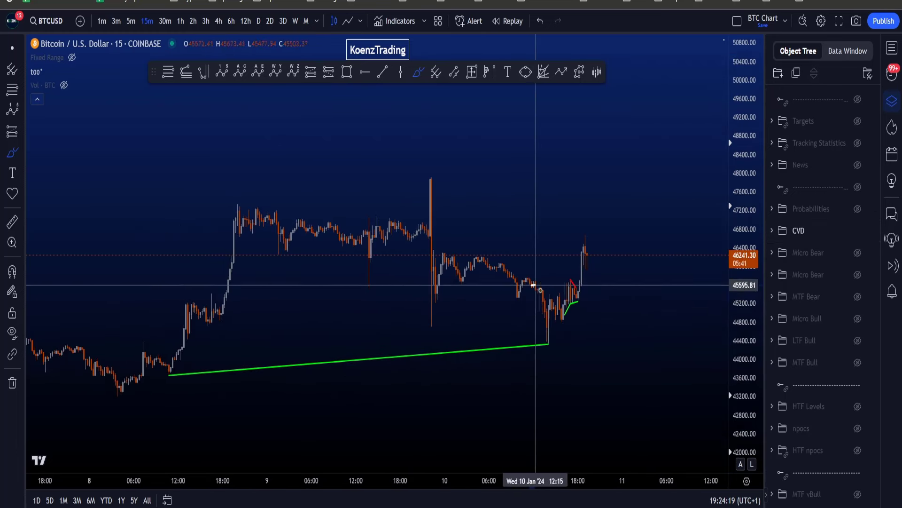
# - Brush the final fall into the 10 January low, and strokes along and beneath the long green CVD line, undoing every mark
pyautogui.moveTo(533, 284); pyautogui.dragTo(546, 342)
pyautogui.hotkey('ctrl', 'z')
pyautogui.moveTo(182, 374)
pyautogui.mouseDown()
pyautogui.moveTo(157, 363)
pyautogui.moveTo(481, 385)
pyautogui.moveTo(542, 320)
pyautogui.moveTo(562, 342)
pyautogui.mouseUp()
pyautogui.hotkey('ctrl', 'z')
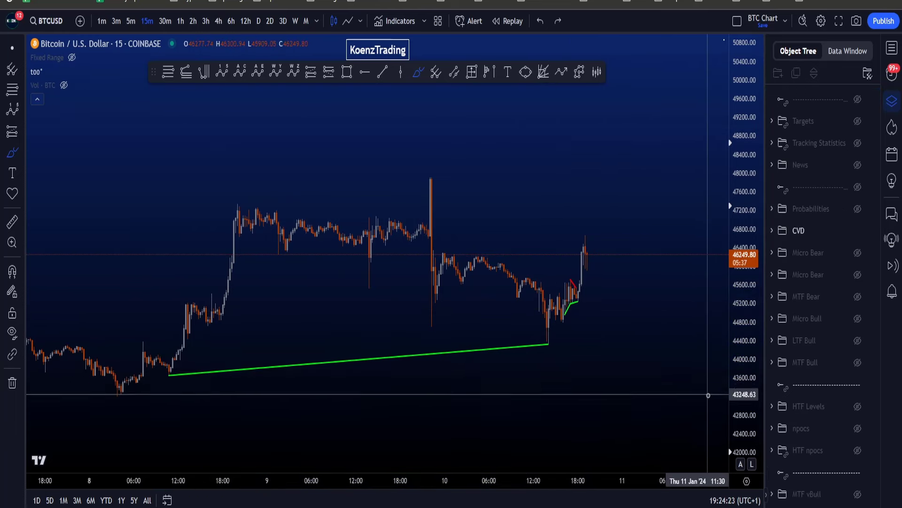
pyautogui.moveTo(212, 385); pyautogui.dragTo(560, 365)
pyautogui.hotkey('ctrl', 'z')
pyautogui.moveTo(237, 401)
pyautogui.mouseDown()
pyautogui.moveTo(508, 457)
pyautogui.moveTo(663, 408)
pyautogui.mouseUp()
pyautogui.hotkey('ctrl', 'z')
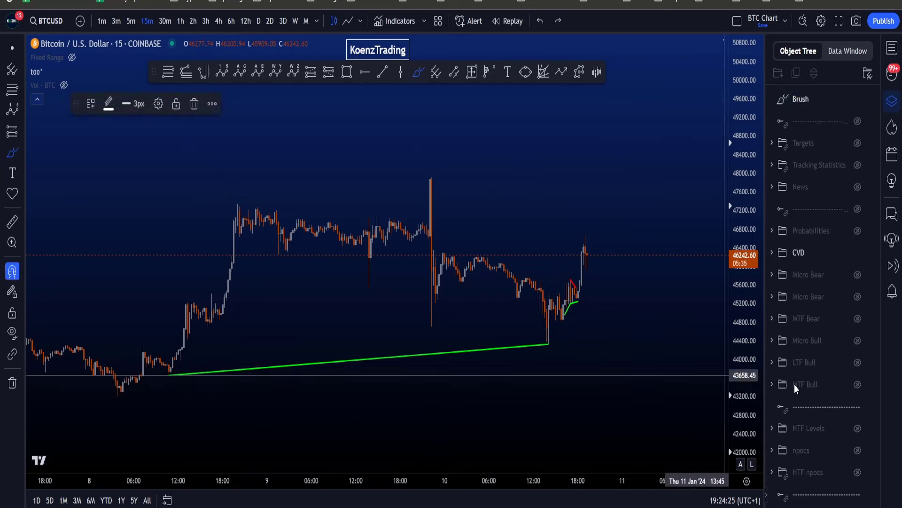
# - Brush a short horizontal mark at the top of the tall spike, and undo it
pyautogui.scroll(3, 527, 261)
pyautogui.moveTo(221, 112); pyautogui.dragTo(218, 111)
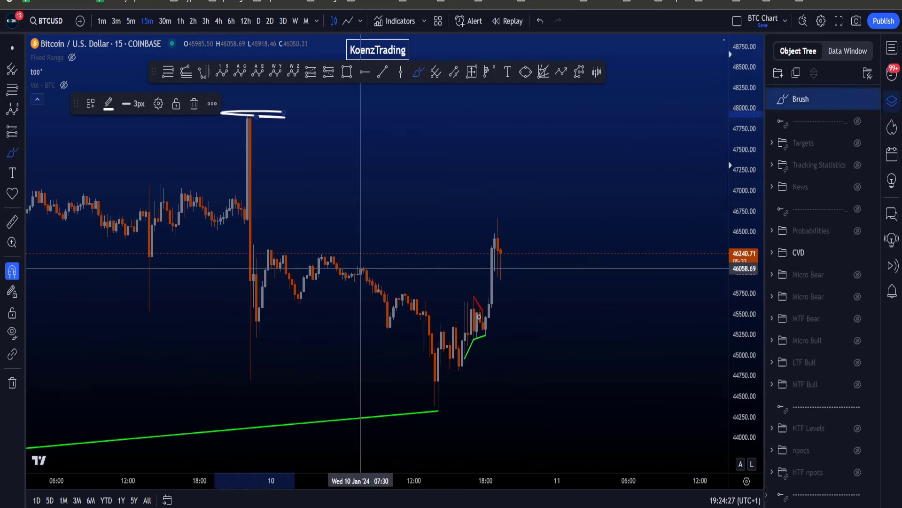
pyautogui.hotkey('ctrl', 'z')
# - Brush around the small consolidation before the latest rally, along its short green CVD lines and near the red line, undoing each stroke
pyautogui.scroll(5, 460, 373)
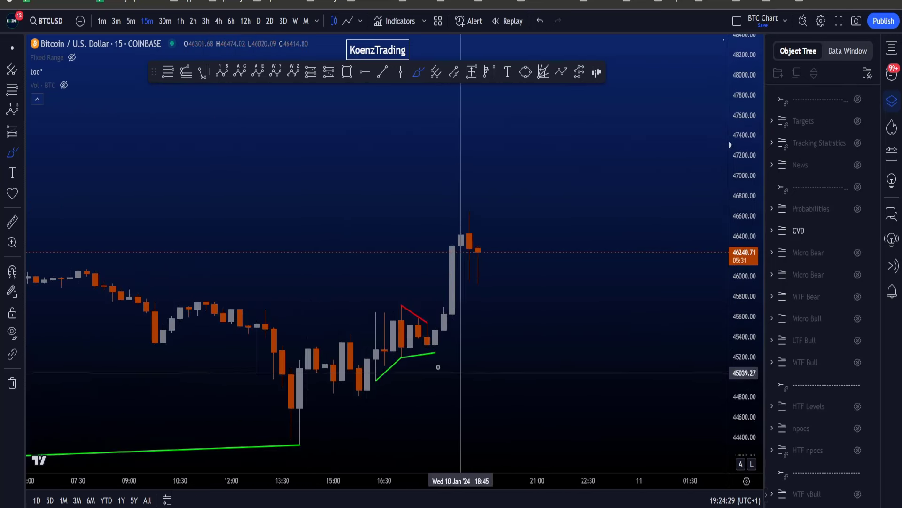
pyautogui.moveTo(370, 309)
pyautogui.mouseDown()
pyautogui.moveTo(436, 303)
pyautogui.moveTo(351, 346)
pyautogui.mouseUp()
pyautogui.hotkey('ctrl', 'z')
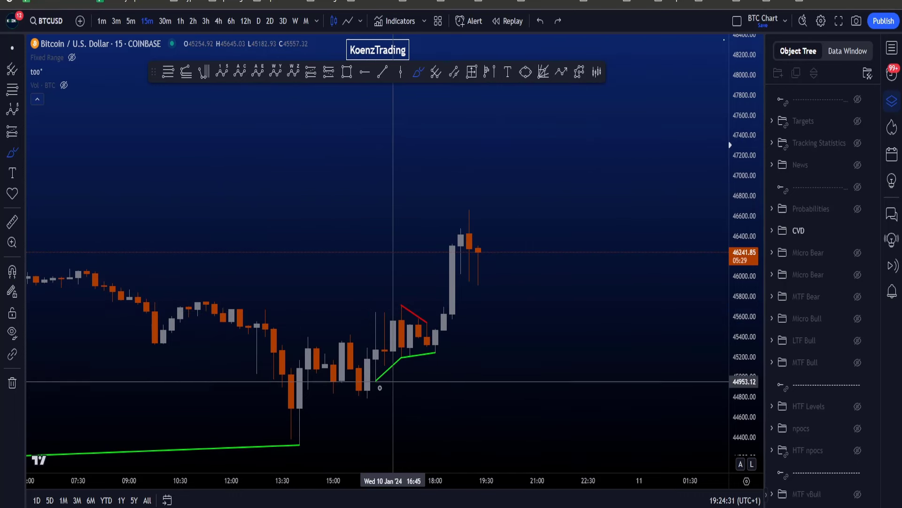
pyautogui.moveTo(379, 387); pyautogui.dragTo(430, 357)
pyautogui.hotkey('ctrl', 'z')
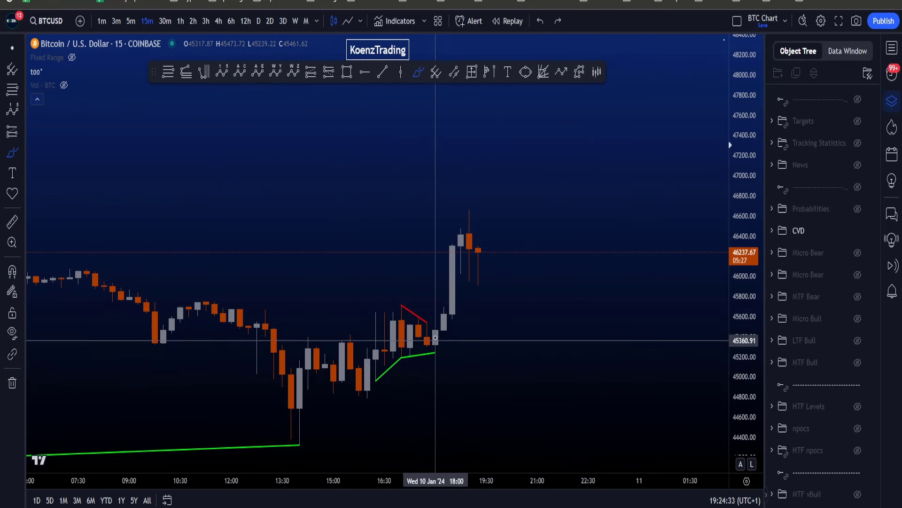
pyautogui.moveTo(431, 312)
pyautogui.mouseDown()
pyautogui.moveTo(379, 326)
pyautogui.moveTo(430, 315)
pyautogui.mouseUp()
pyautogui.hotkey('ctrl', 'z')
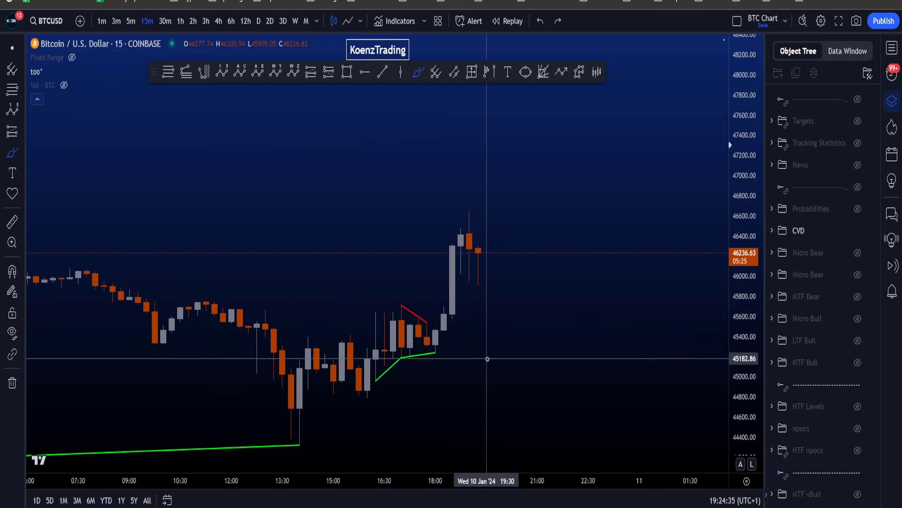
# - Show the Targets drawing group alongside the CVD lines
pyautogui.scroll(-5, 724, 306)
pyautogui.moveTo(743, 308); pyautogui.dragTo(753, 370)
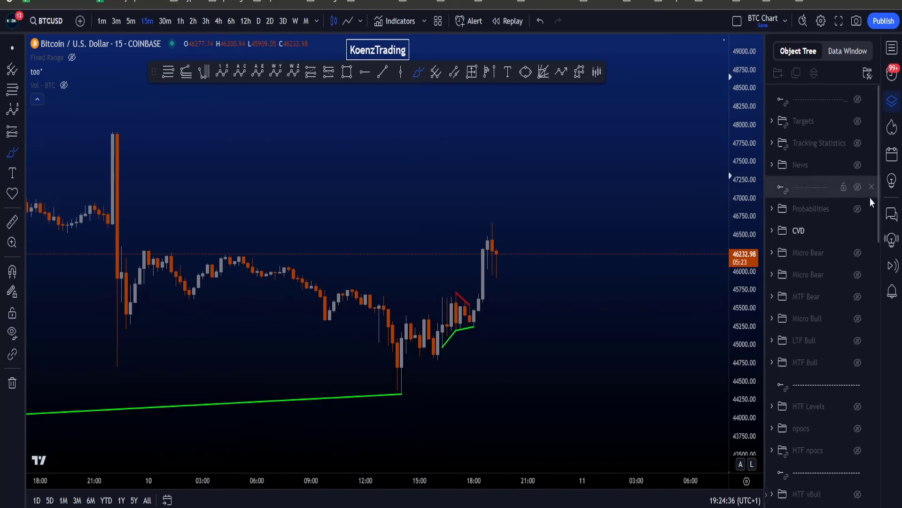
pyautogui.click(857, 121)
# - Brush back and forth along the lower grey target zone near 45180, and undo the strokes
pyautogui.moveTo(461, 340)
pyautogui.mouseDown()
pyautogui.moveTo(307, 338)
pyautogui.moveTo(721, 329)
pyautogui.mouseUp()
pyautogui.hotkey('ctrl', 'z')
pyautogui.scroll(-5, 464, 346)
pyautogui.scroll(-5, 464, 347)
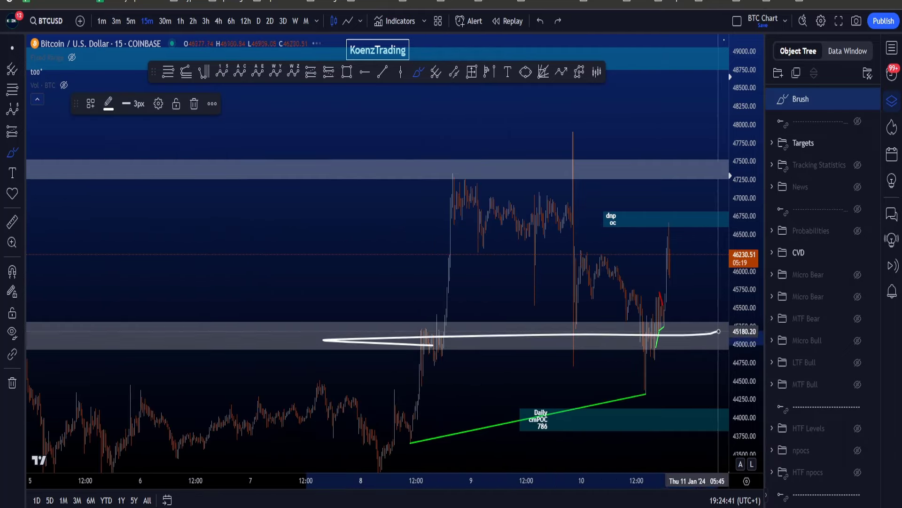
pyautogui.hotkey('ctrl', 'z')
# - Brush the rally from the lower grey zone up to the dnpoc gp target zone, and undo the marks
pyautogui.scroll(8, 580, 359)
pyautogui.scroll(3, 580, 359)
pyautogui.moveTo(498, 350)
pyautogui.mouseDown()
pyautogui.moveTo(494, 329)
pyautogui.moveTo(498, 348)
pyautogui.moveTo(523, 308)
pyautogui.moveTo(546, 207)
pyautogui.moveTo(541, 225)
pyautogui.mouseUp()
pyautogui.hotkey('ctrl', 'z')
pyautogui.hotkey('ctrl', 'z')
pyautogui.hotkey('ctrl', 'z')
pyautogui.hotkey('ctrl', 'z')
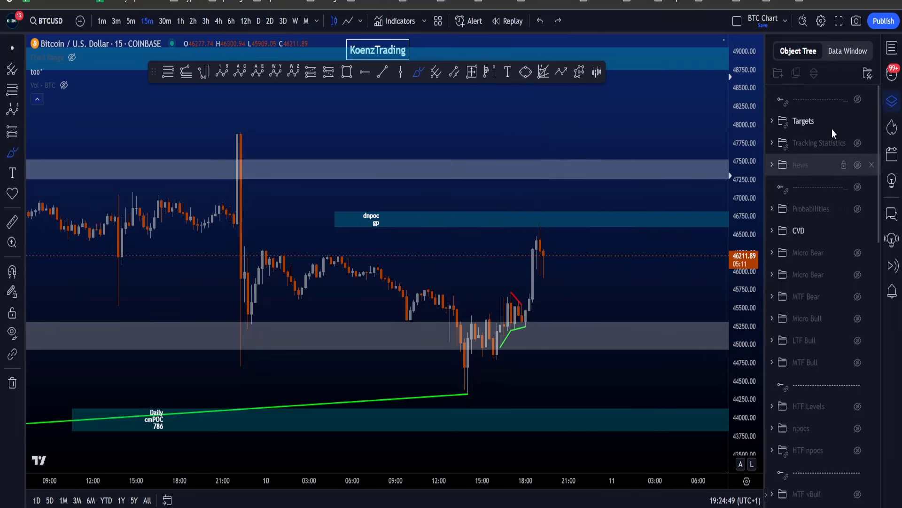
# - Replace the Targets and CVD groups with the Probabilities group, and switch to the 1-hour timeframe
pyautogui.click(858, 121)
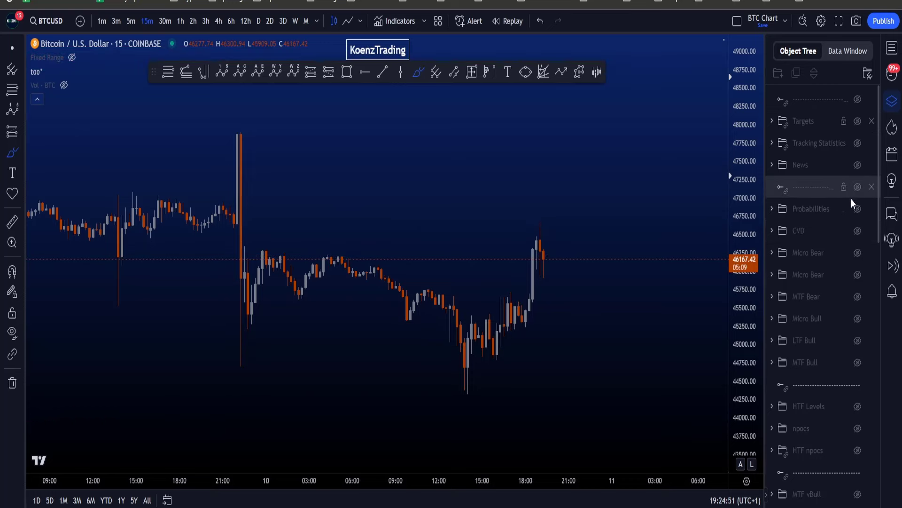
pyautogui.click(857, 210)
pyautogui.click(181, 21)
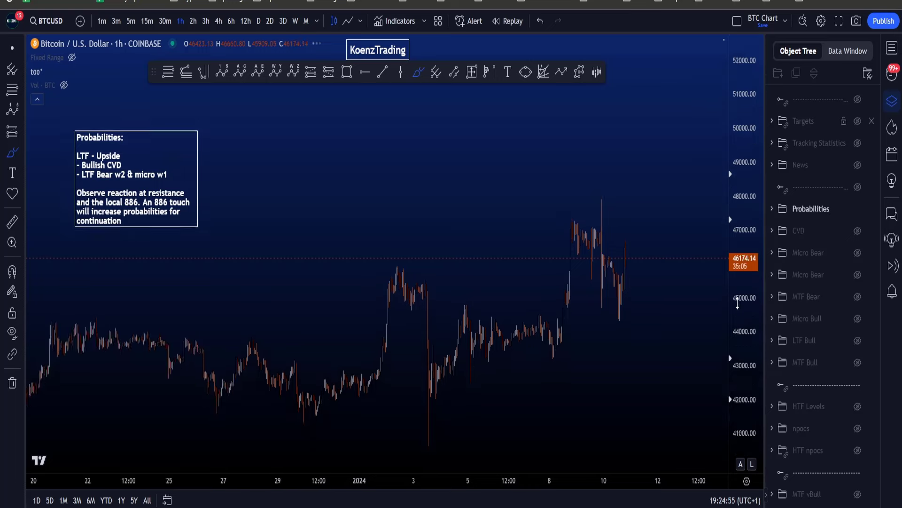
# - Move the Probabilities text box forward in time so it sits above the early January candles
pyautogui.moveTo(156, 136); pyautogui.dragTo(453, 109)
pyautogui.scroll(3, 427, 171)
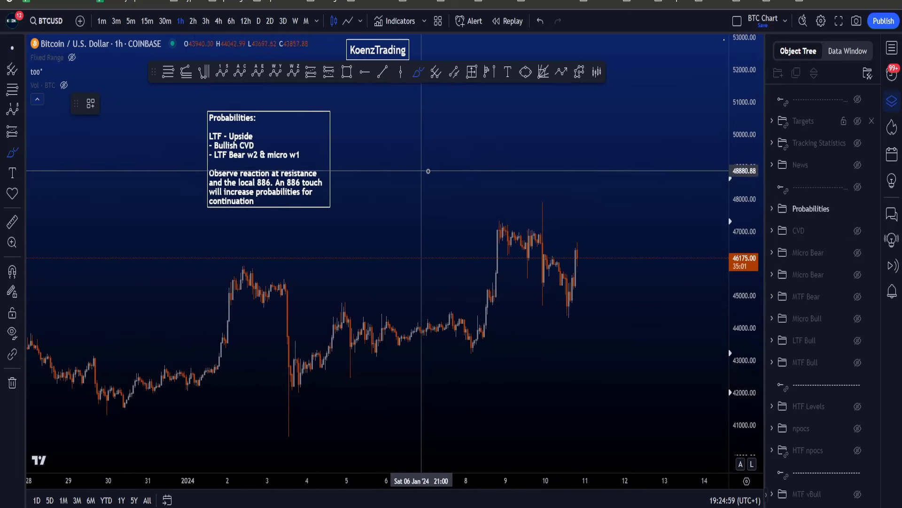
pyautogui.scroll(2, 192, 140)
# - Brush a mark on the LTF - Upside note and a rising line under the 8 and 10 January lows, undoing both
pyautogui.moveTo(208, 131)
pyautogui.mouseDown()
pyautogui.moveTo(145, 126)
pyautogui.moveTo(288, 148)
pyautogui.moveTo(188, 124)
pyautogui.mouseUp()
pyautogui.hotkey('ctrl', 'z')
pyautogui.moveTo(460, 343); pyautogui.dragTo(562, 307)
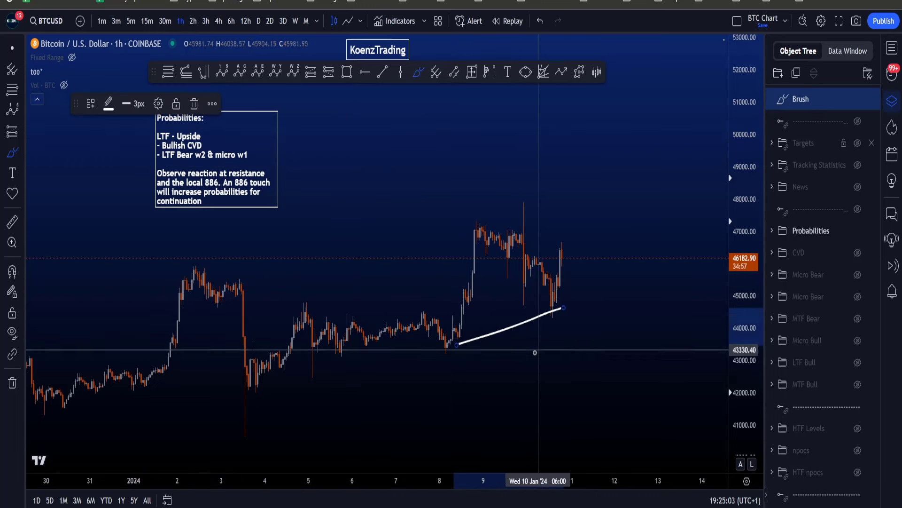
pyautogui.hotkey('ctrl', 'z')
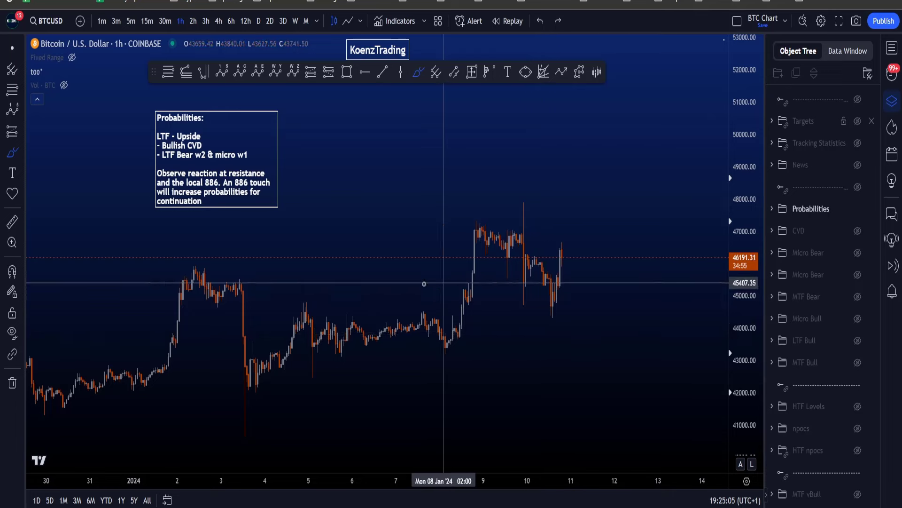
# - Brush around the sideways range between 3 and 8 January, and undo the strokes
pyautogui.moveTo(320, 345)
pyautogui.mouseDown()
pyautogui.moveTo(543, 351)
pyautogui.moveTo(261, 324)
pyautogui.mouseUp()
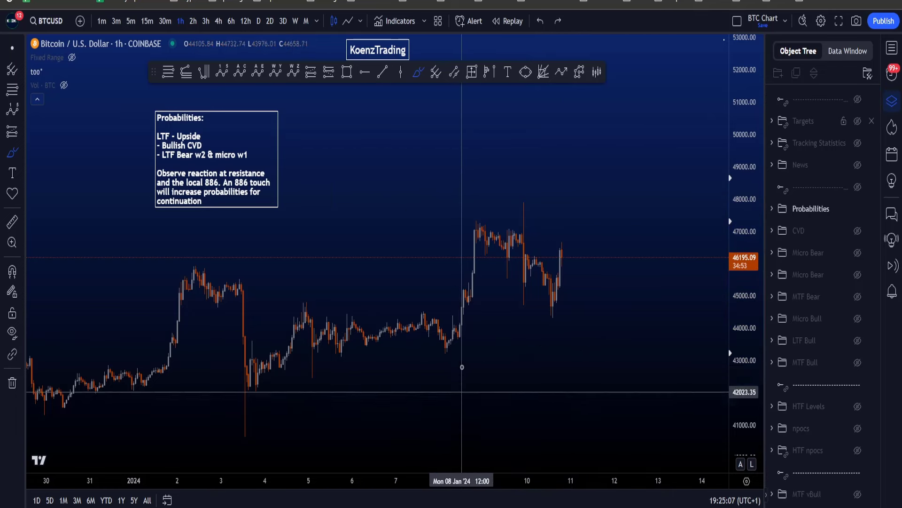
pyautogui.moveTo(461, 384); pyautogui.dragTo(323, 294)
pyautogui.hotkey('ctrl', 'z')
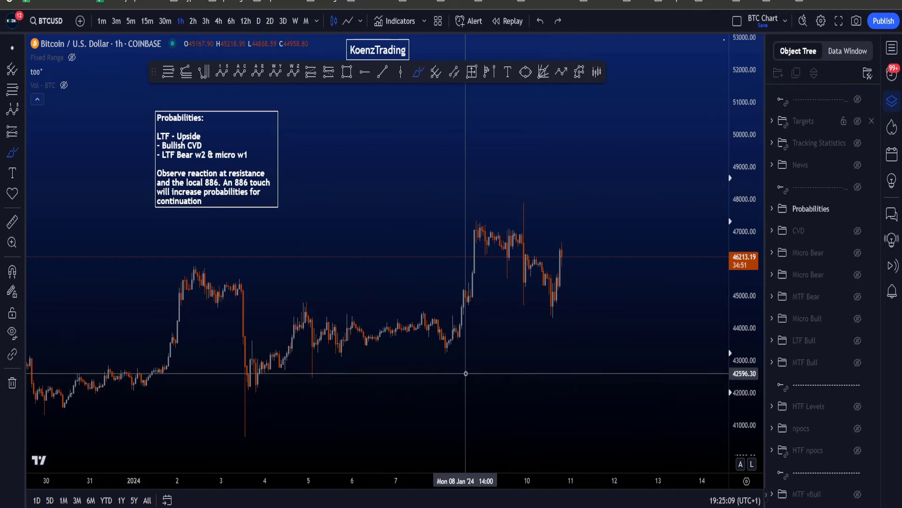
# - Brush a down-up-down path from the 9 January high to about 40125, and undo it
pyautogui.moveTo(528, 202)
pyautogui.mouseDown()
pyautogui.moveTo(534, 317)
pyautogui.moveTo(507, 203)
pyautogui.moveTo(563, 243)
pyautogui.moveTo(610, 455)
pyautogui.mouseUp()
pyautogui.hotkey('ctrl', 'z')
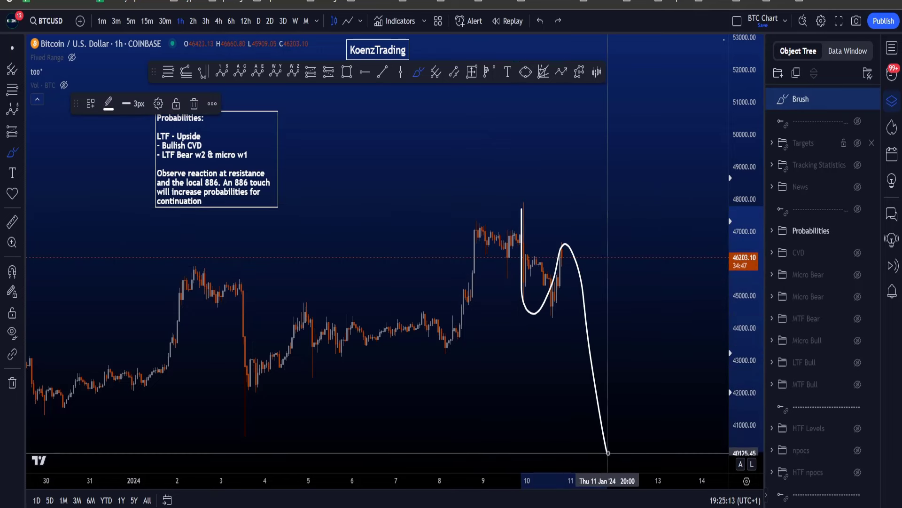
pyautogui.hotkey('ctrl', 'z')
# - Brush short marks over the sharp 9 January drop and at its wick high near 47824, undoing each mark
pyautogui.moveTo(529, 302)
pyautogui.mouseDown()
pyautogui.moveTo(521, 211)
pyautogui.moveTo(544, 322)
pyautogui.moveTo(534, 272)
pyautogui.mouseUp()
pyautogui.hotkey('ctrl', 'z')
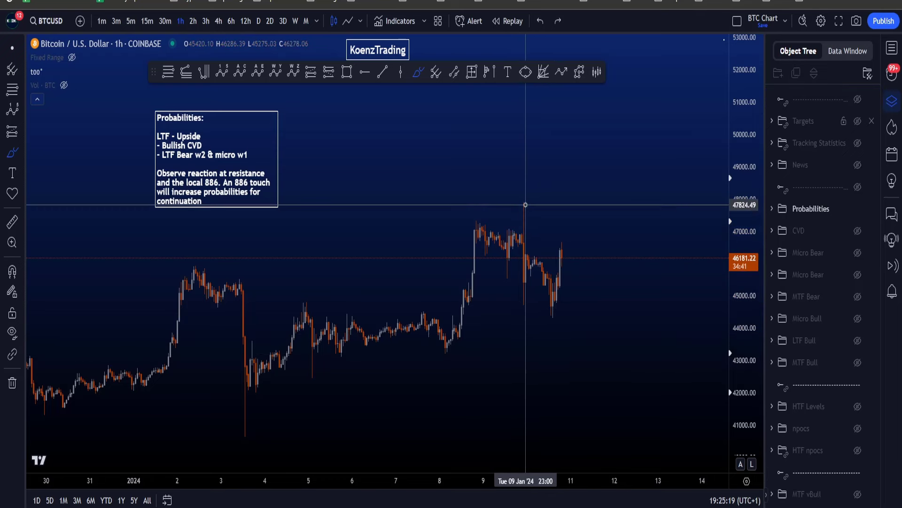
pyautogui.moveTo(526, 205); pyautogui.dragTo(522, 200)
pyautogui.hotkey('ctrl', 'z')
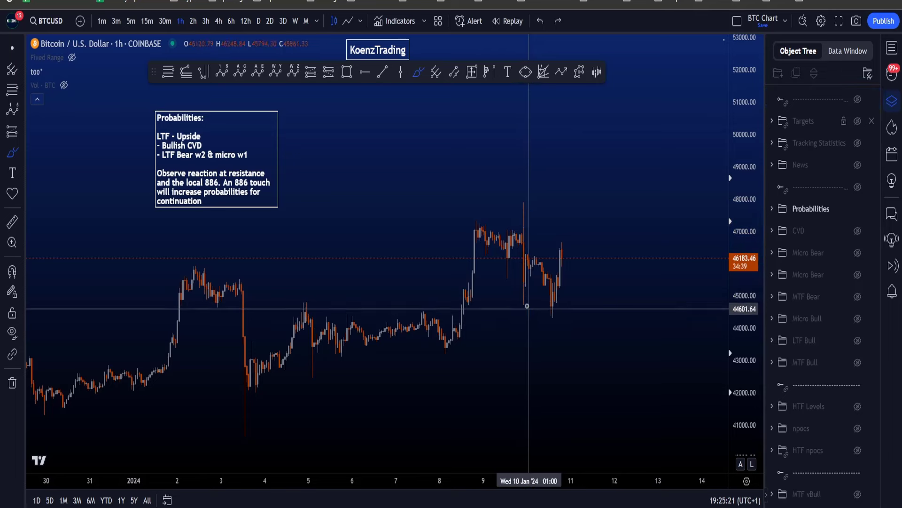
# - Sketch a falling zigzag between two descending channel lines in the empty area above the candles, and undo all three strokes
pyautogui.moveTo(386, 143)
pyautogui.mouseDown()
pyautogui.moveTo(378, 178)
pyautogui.moveTo(430, 249)
pyautogui.mouseUp()
pyautogui.moveTo(412, 156); pyautogui.dragTo(442, 227)
pyautogui.moveTo(364, 187); pyautogui.dragTo(413, 229)
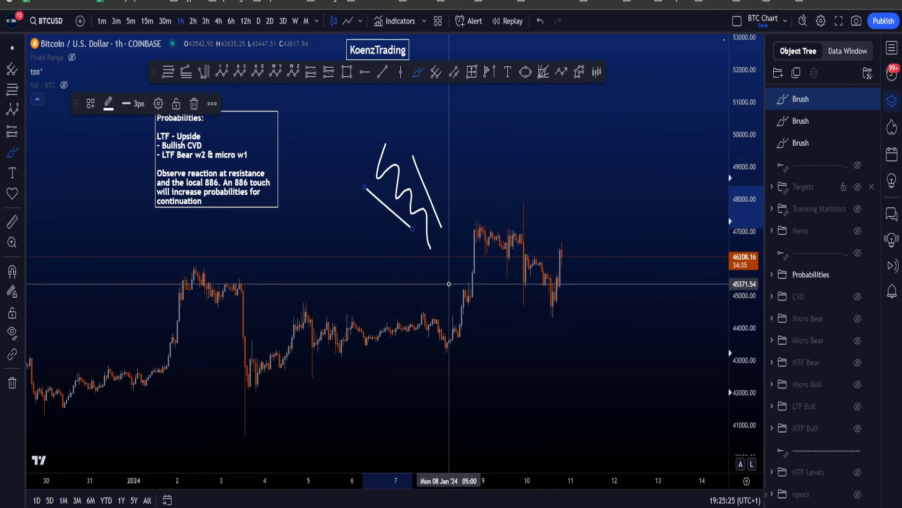
pyautogui.hotkey('ctrl', 'z')
pyautogui.hotkey('ctrl', 'z')
pyautogui.hotkey('ctrl', 'z')
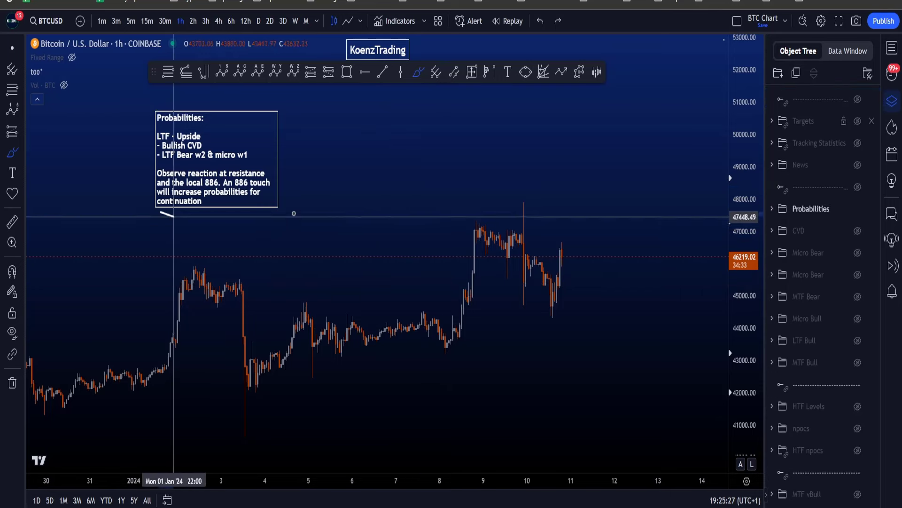
# - Brush a mark beneath the Probabilities note and another above the 10 January candles, and undo the marks
pyautogui.moveTo(173, 216); pyautogui.dragTo(155, 209)
pyautogui.hotkey('ctrl', 'z')
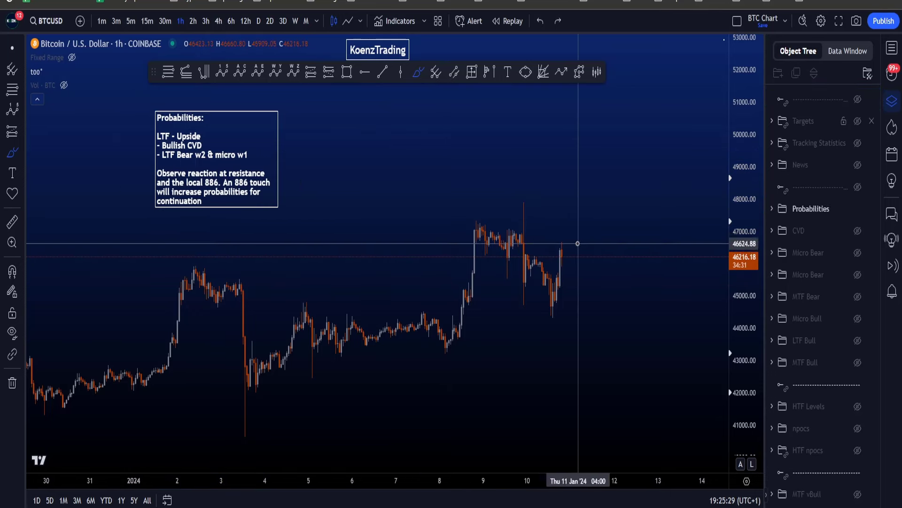
pyautogui.moveTo(538, 247)
pyautogui.mouseDown()
pyautogui.moveTo(578, 244)
pyautogui.moveTo(550, 246)
pyautogui.moveTo(545, 219)
pyautogui.mouseUp()
pyautogui.hotkey('ctrl', 'z')
pyautogui.hotkey('ctrl', 'z')
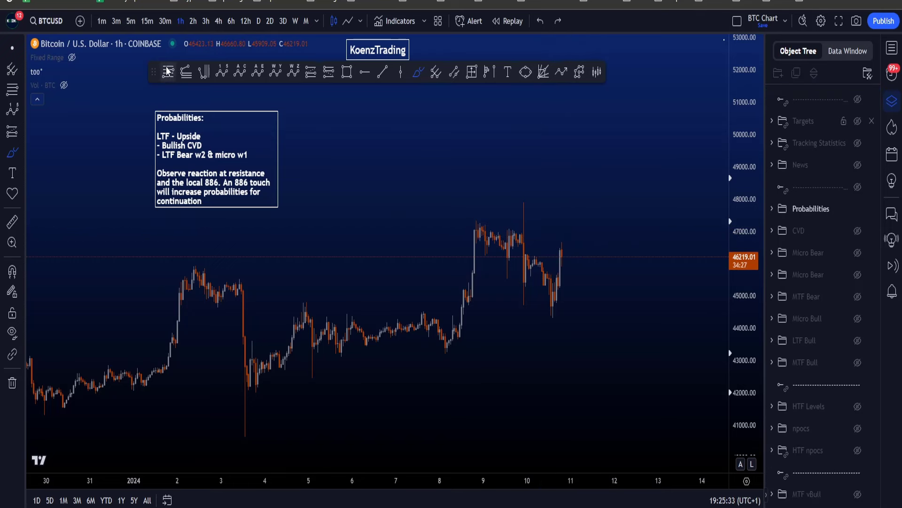
# - Draw a Fib Retracement from 47901.00 to 44701.54 on the 9 January drop with the cc886 template, and delete it
pyautogui.click(523, 200)
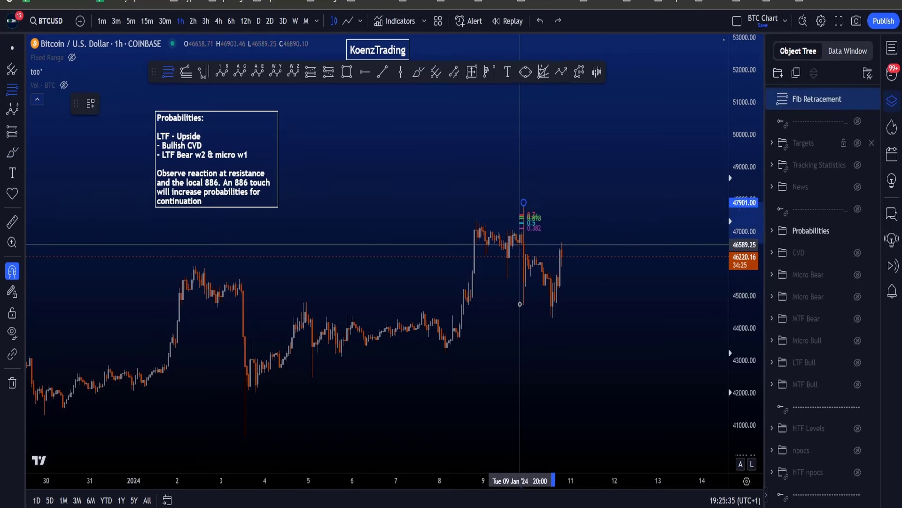
pyautogui.click(523, 305)
pyautogui.click(90, 104)
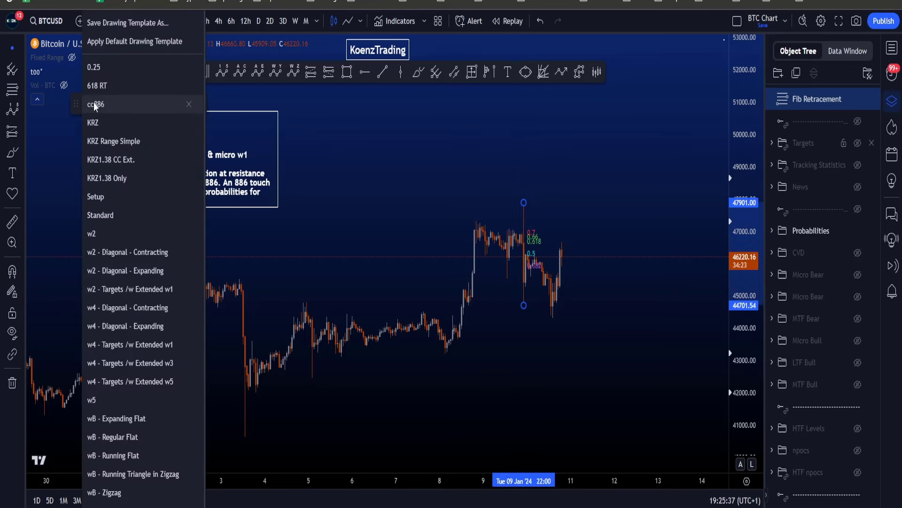
pyautogui.click(113, 100)
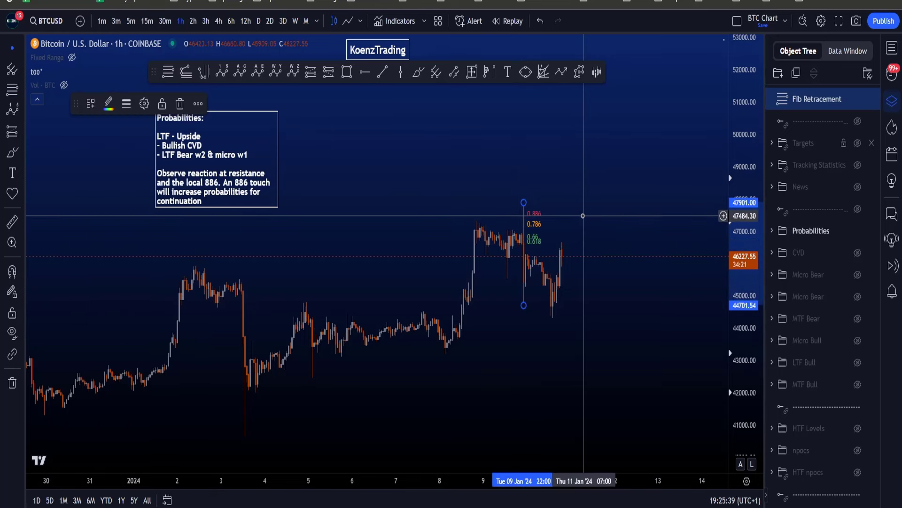
pyautogui.press('Delete')
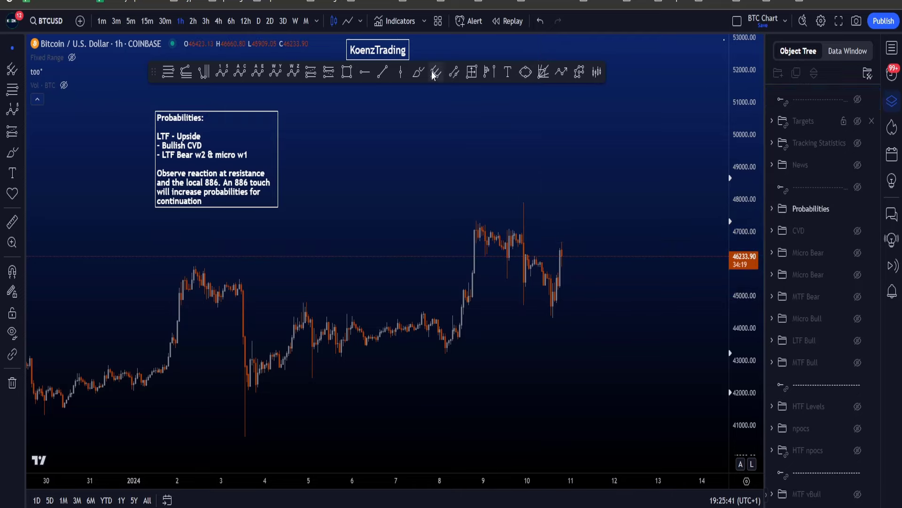
# - Brush a short level mark near 47500 above the latest candle and extend it upward to about 50260
pyautogui.moveTo(576, 219)
pyautogui.mouseDown()
pyautogui.moveTo(559, 215)
pyautogui.moveTo(596, 128)
pyautogui.mouseUp()
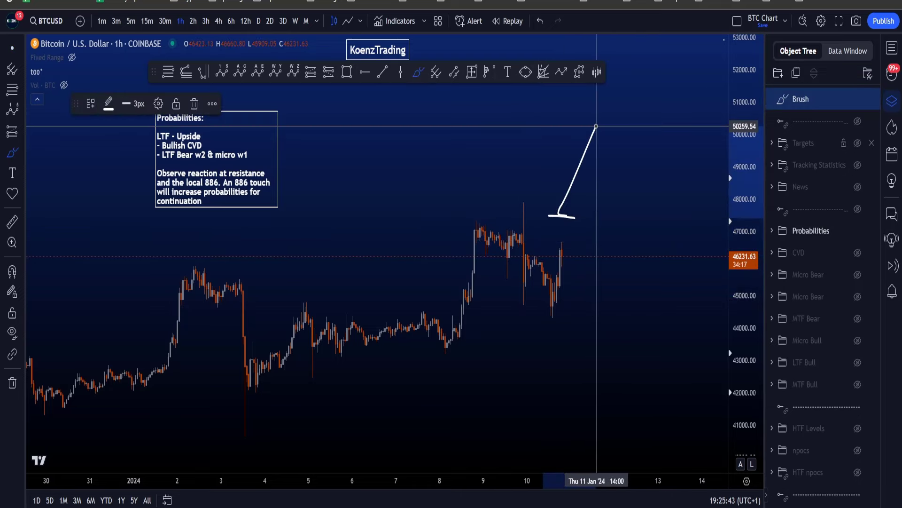